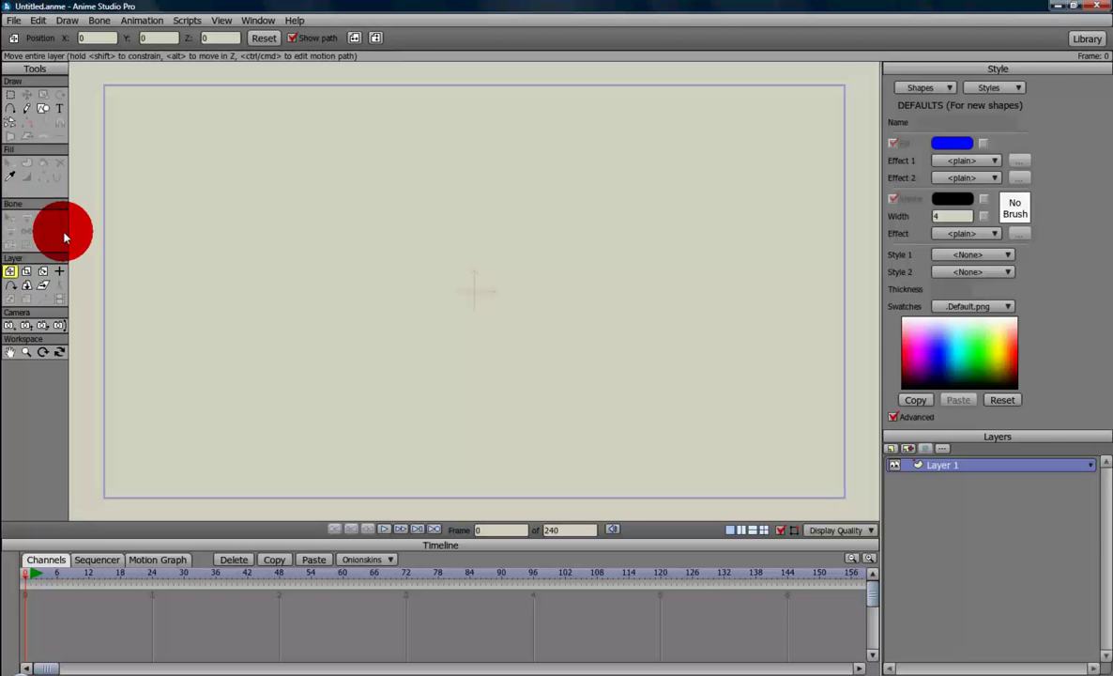
# Add a new bone layer and draw an upright bone near the upper centre of the canvas.
pyautogui.click(892, 451)
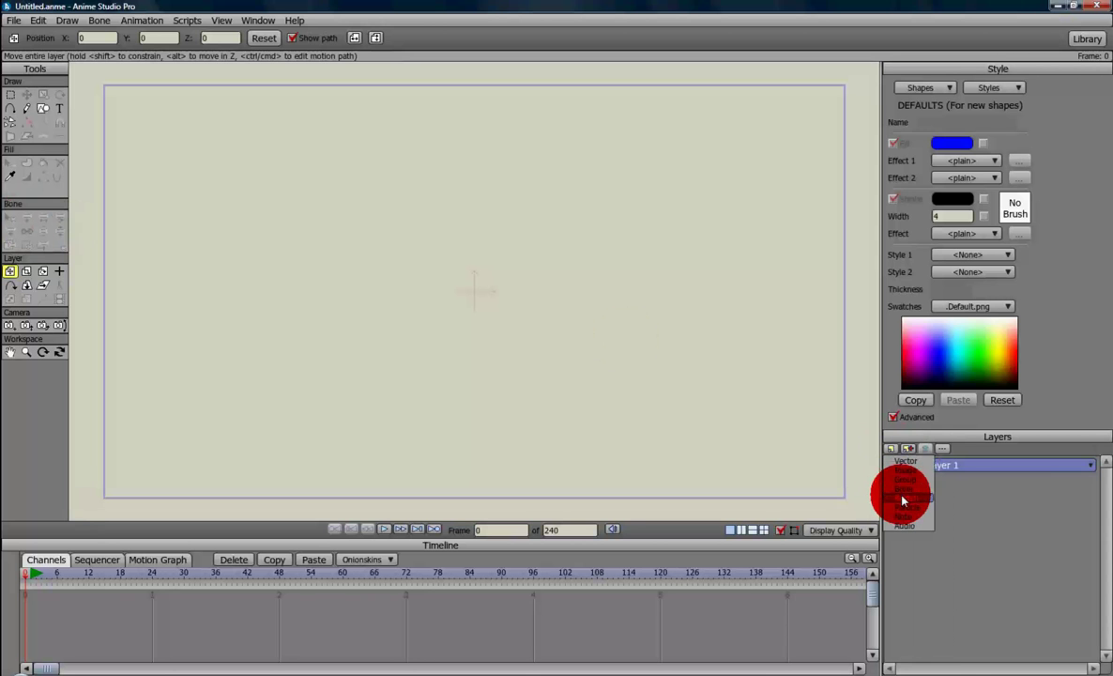
pyautogui.click(902, 489)
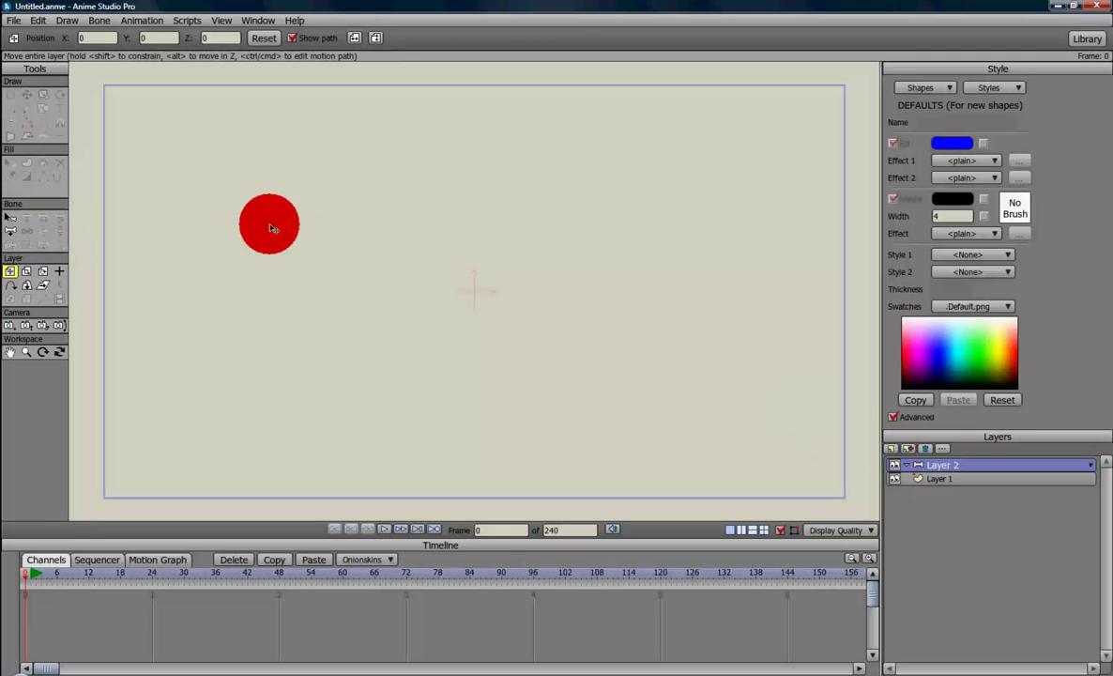
pyautogui.click(11, 233)
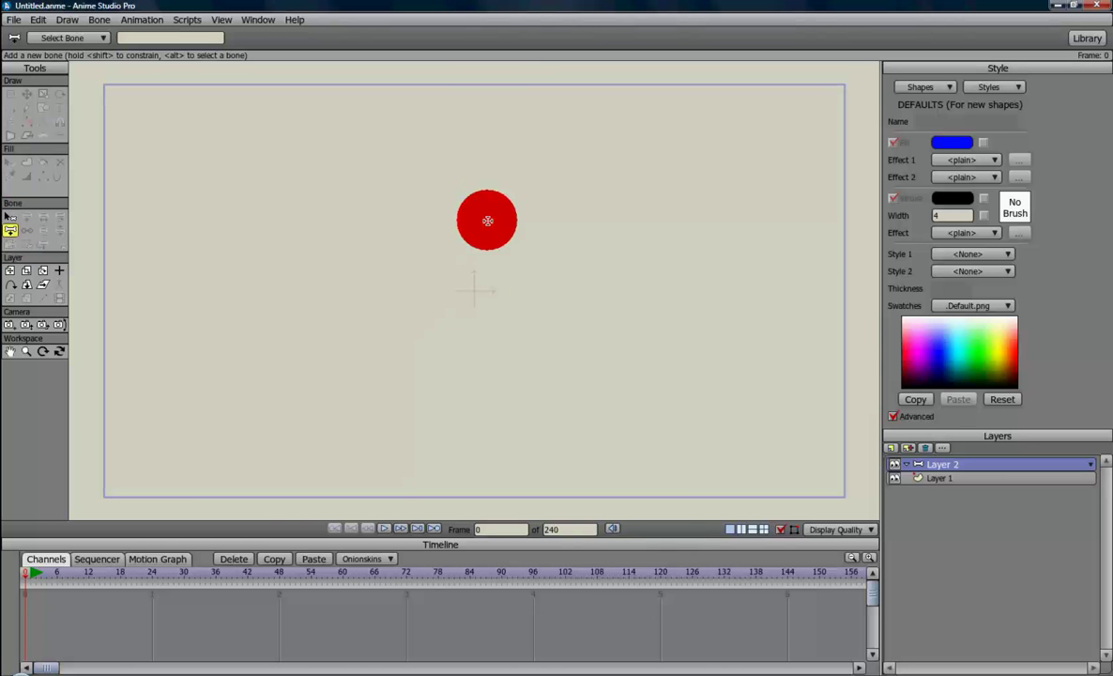
pyautogui.moveTo(492, 217); pyautogui.dragTo(489, 102)
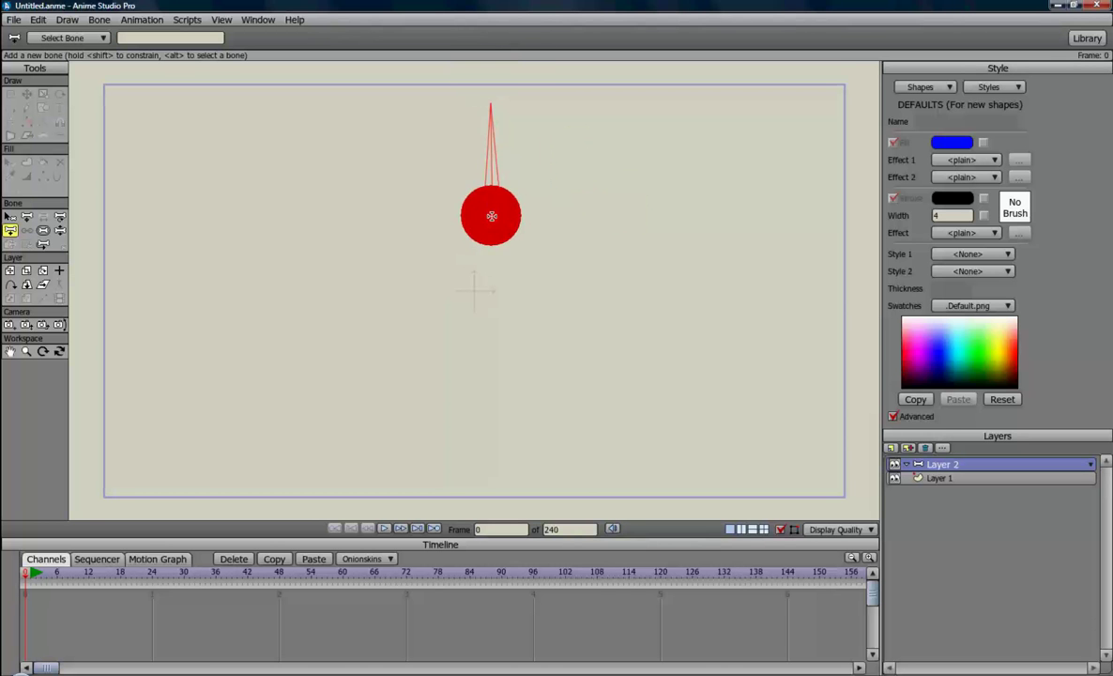
# Try rotating the upright bone from side to side around its base and bring it back to nearly vertical.
pyautogui.click(59, 217)
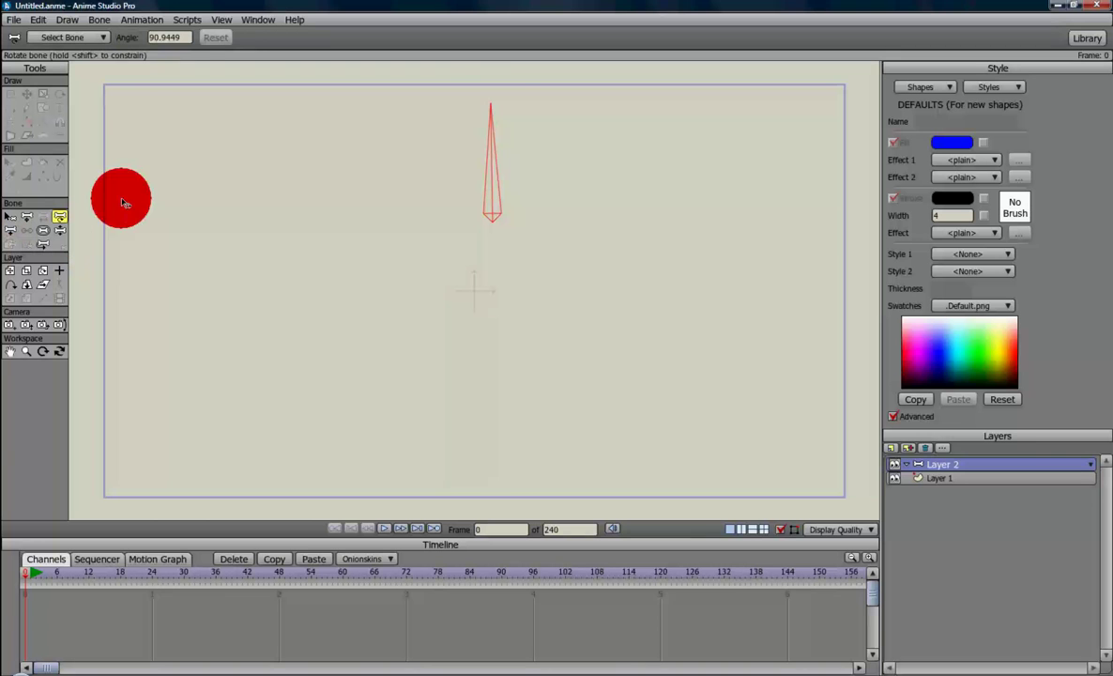
pyautogui.moveTo(495, 122); pyautogui.dragTo(534, 114)
pyautogui.moveTo(487, 227); pyautogui.dragTo(481, 195)
pyautogui.moveTo(474, 120); pyautogui.dragTo(492, 100)
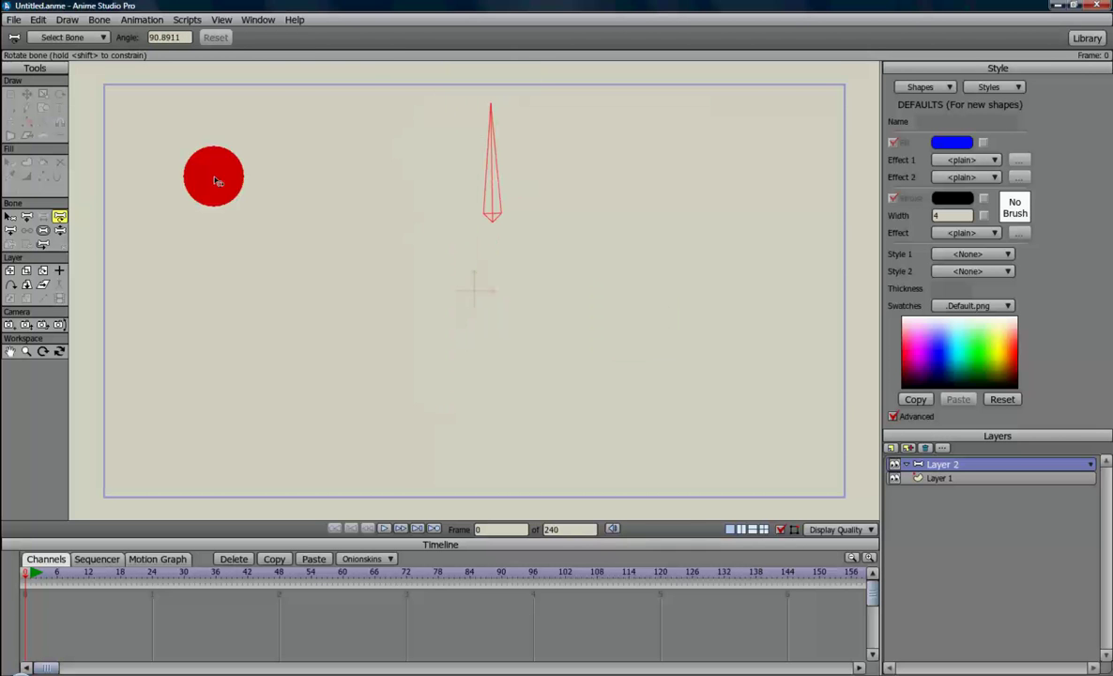
pyautogui.click(62, 216)
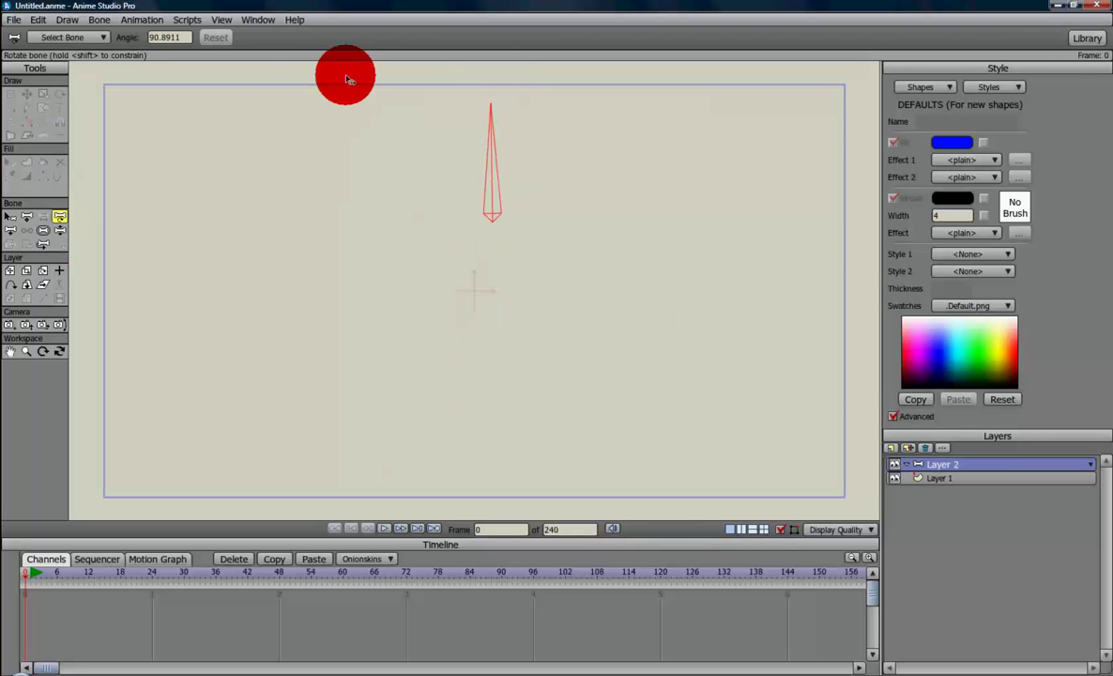
pyautogui.moveTo(492, 116)
pyautogui.mouseDown()
pyautogui.moveTo(439, 141)
pyautogui.moveTo(546, 150)
pyautogui.moveTo(434, 144)
pyautogui.moveTo(559, 228)
pyautogui.moveTo(492, 134)
pyautogui.moveTo(455, 137)
pyautogui.moveTo(530, 355)
pyautogui.moveTo(151, 172)
pyautogui.moveTo(81, 154)
pyautogui.moveTo(495, 166)
pyautogui.moveTo(489, 112)
pyautogui.mouseUp()
# Draw a long horizontal child bone from the tip of the upright bone and rotate the child and parent bones individually.
pyautogui.click(9, 230)
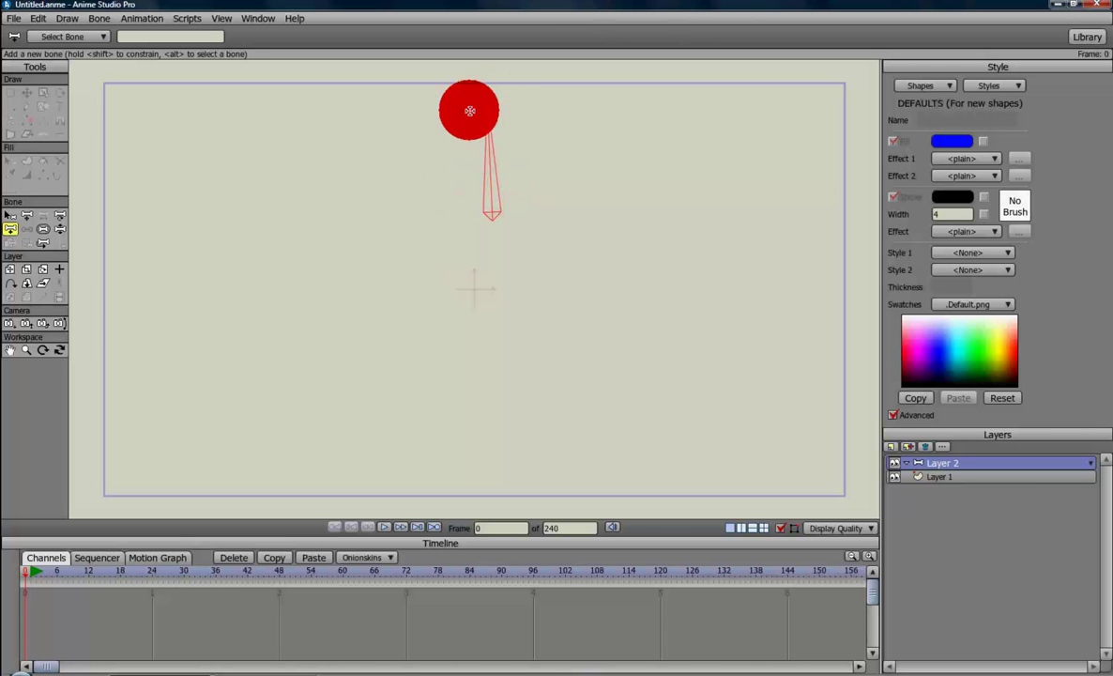
pyautogui.moveTo(477, 101); pyautogui.dragTo(195, 110)
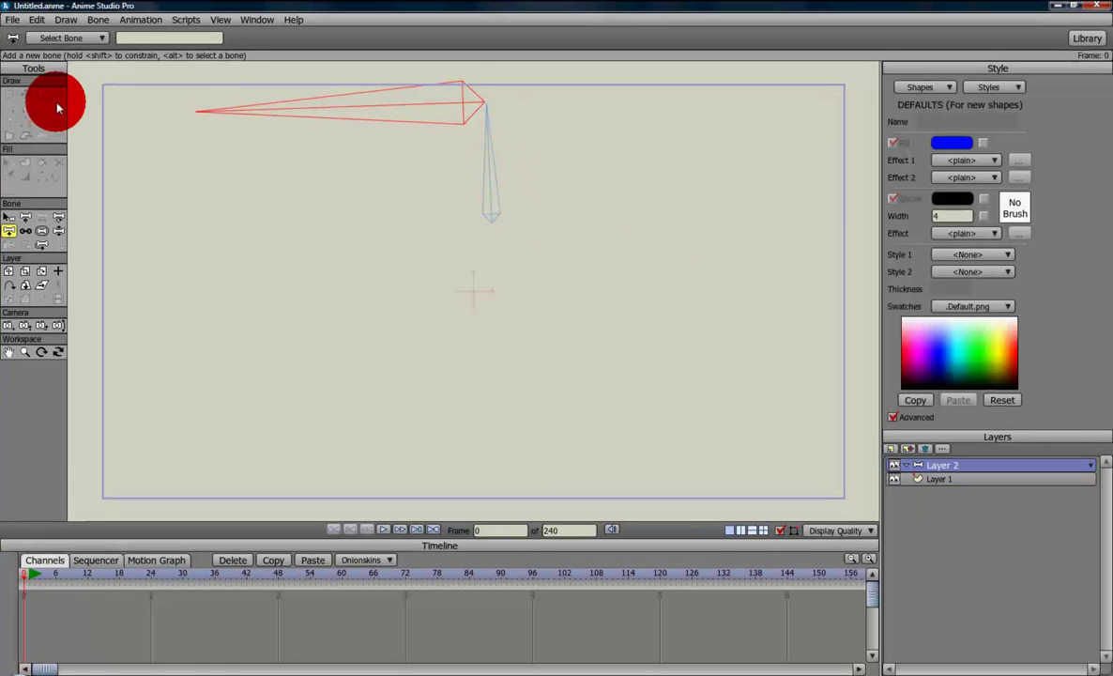
pyautogui.click(59, 219)
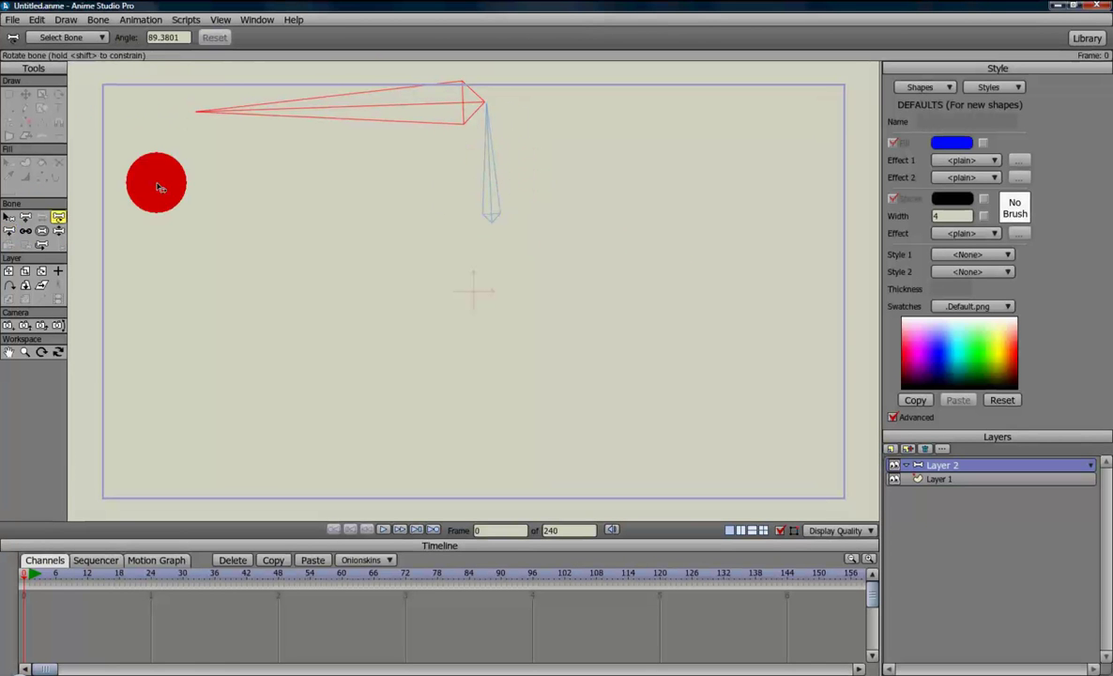
pyautogui.moveTo(234, 116); pyautogui.dragTo(197, 142)
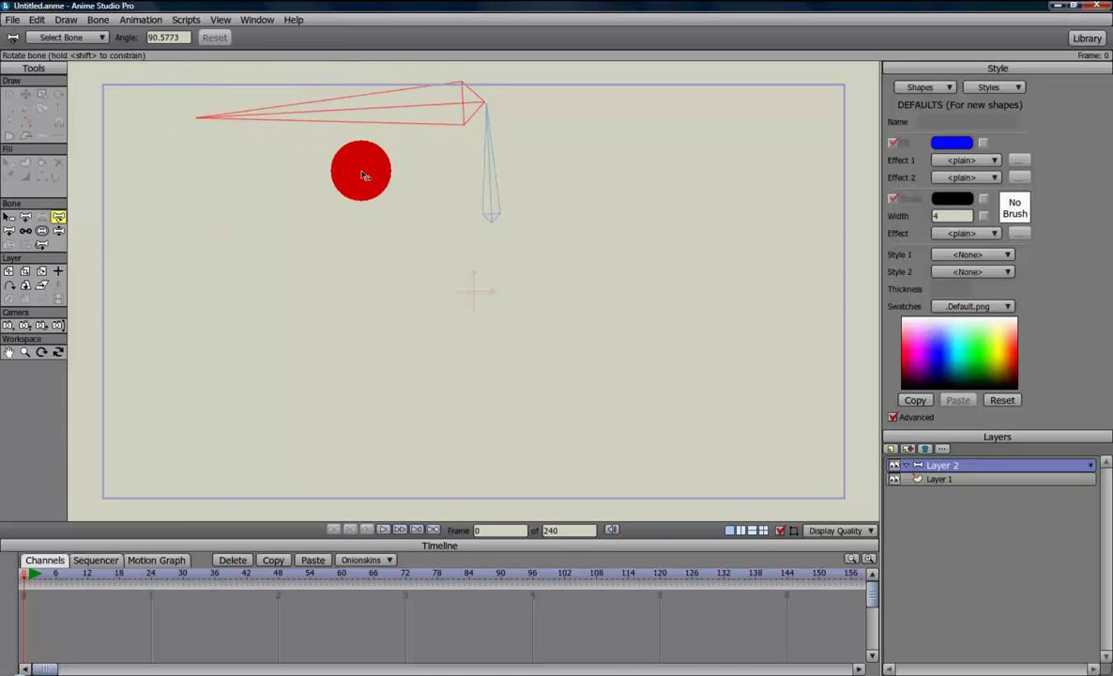
pyautogui.moveTo(487, 136)
pyautogui.mouseDown()
pyautogui.moveTo(494, 113)
pyautogui.moveTo(461, 119)
pyautogui.moveTo(427, 224)
pyautogui.moveTo(449, 258)
pyautogui.moveTo(550, 111)
pyautogui.moveTo(465, 116)
pyautogui.moveTo(549, 211)
pyautogui.moveTo(469, 179)
pyautogui.moveTo(484, 148)
pyautogui.moveTo(508, 151)
pyautogui.moveTo(479, 150)
pyautogui.mouseUp()
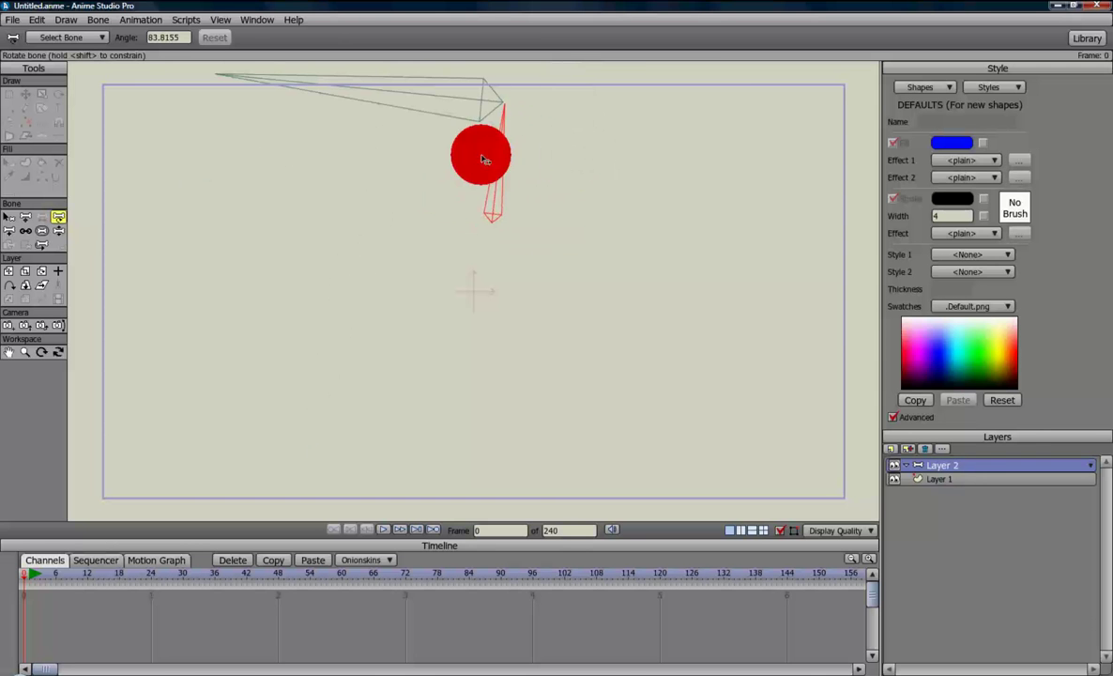
# Try moving the two linked bones together with Manipulate Bones by pulling on the child bone.
pyautogui.click(59, 231)
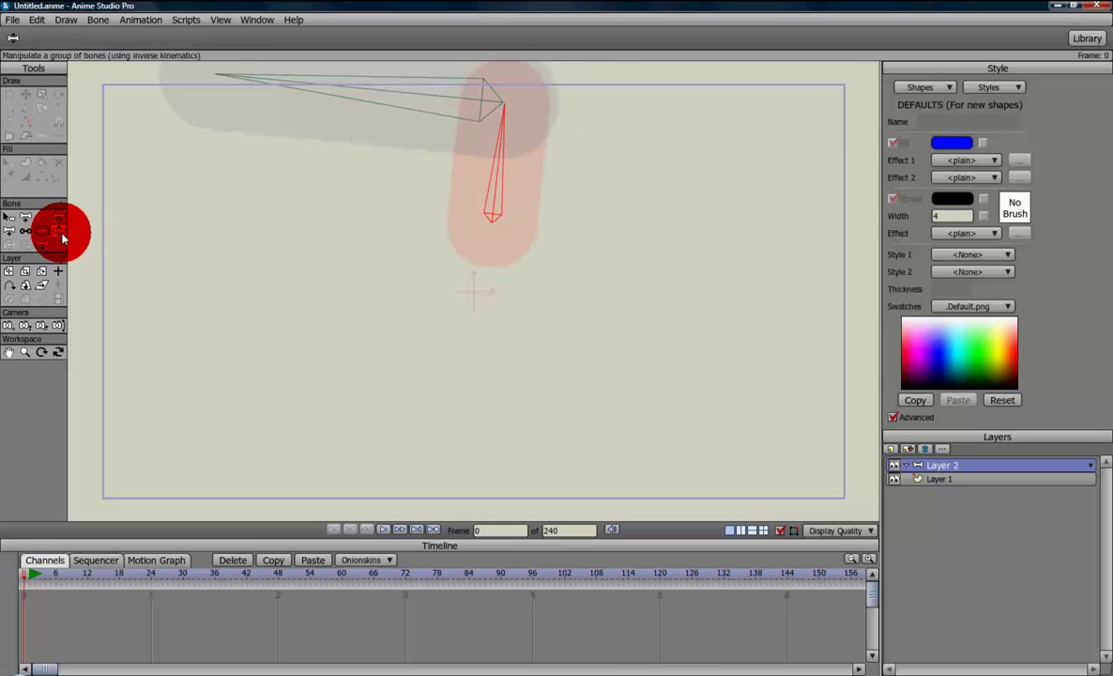
pyautogui.click(259, 85)
pyautogui.moveTo(259, 84)
pyautogui.mouseDown()
pyautogui.moveTo(226, 131)
pyautogui.moveTo(184, 323)
pyautogui.moveTo(21, 355)
pyautogui.moveTo(50, 167)
pyautogui.moveTo(214, 100)
pyautogui.moveTo(449, 145)
pyautogui.moveTo(460, 238)
pyautogui.moveTo(276, 95)
pyautogui.moveTo(109, 144)
pyautogui.moveTo(383, 372)
pyautogui.moveTo(451, 348)
pyautogui.moveTo(291, 241)
pyautogui.moveTo(438, 226)
pyautogui.moveTo(464, 192)
pyautogui.moveTo(463, 245)
pyautogui.moveTo(430, 192)
pyautogui.moveTo(472, 158)
pyautogui.moveTo(435, 195)
pyautogui.moveTo(447, 169)
pyautogui.mouseUp()
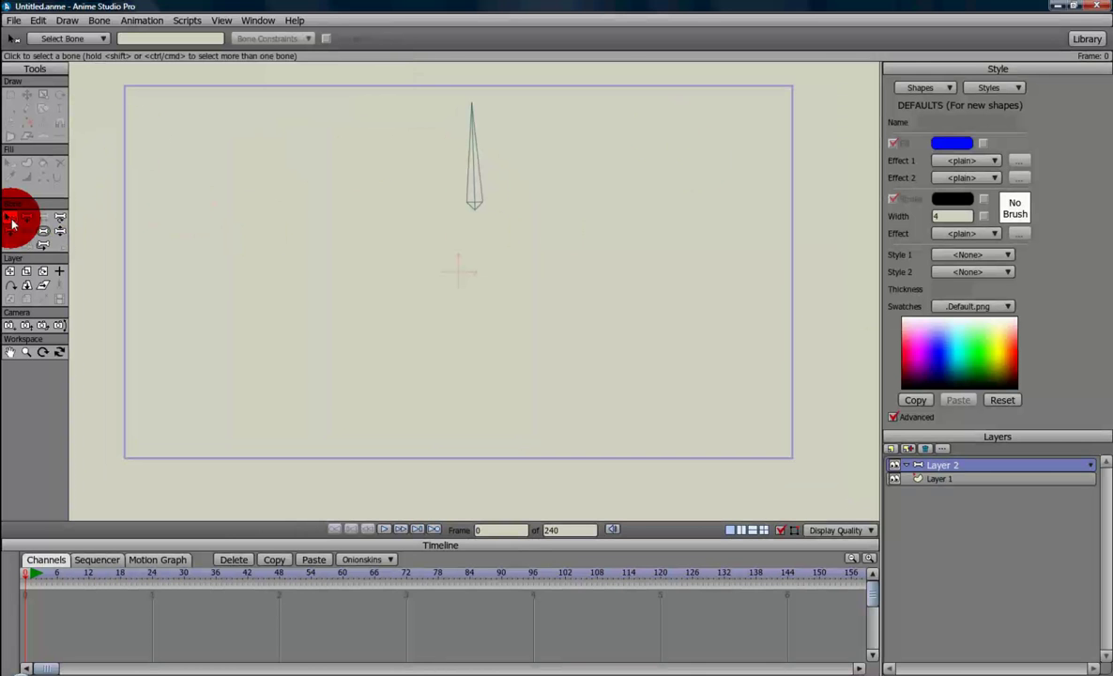
# Draw a small upright root bone in the lower canvas and a four-bone chain above it arching out to the left.
pyautogui.click(472, 193)
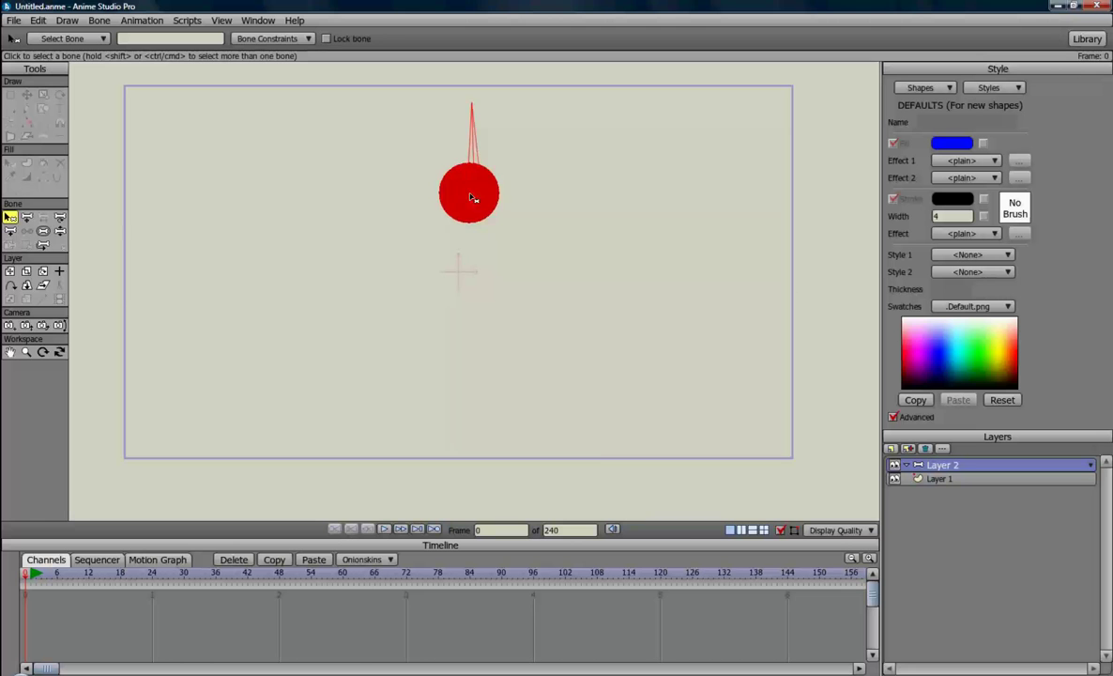
pyautogui.click(12, 230)
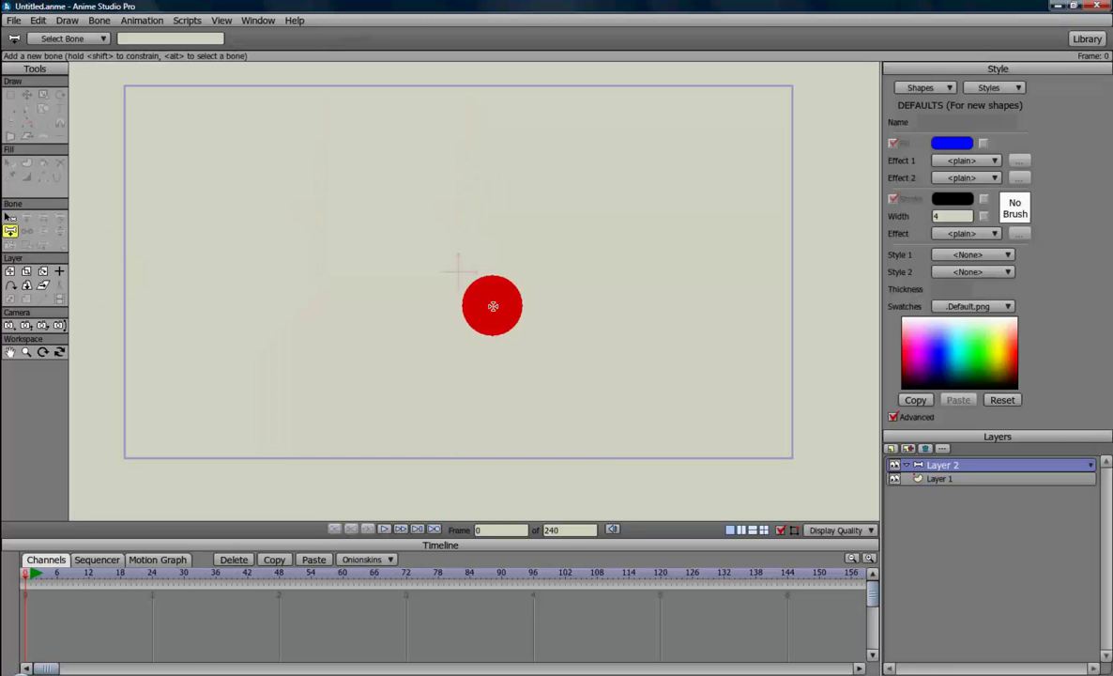
pyautogui.moveTo(564, 430); pyautogui.dragTo(563, 383)
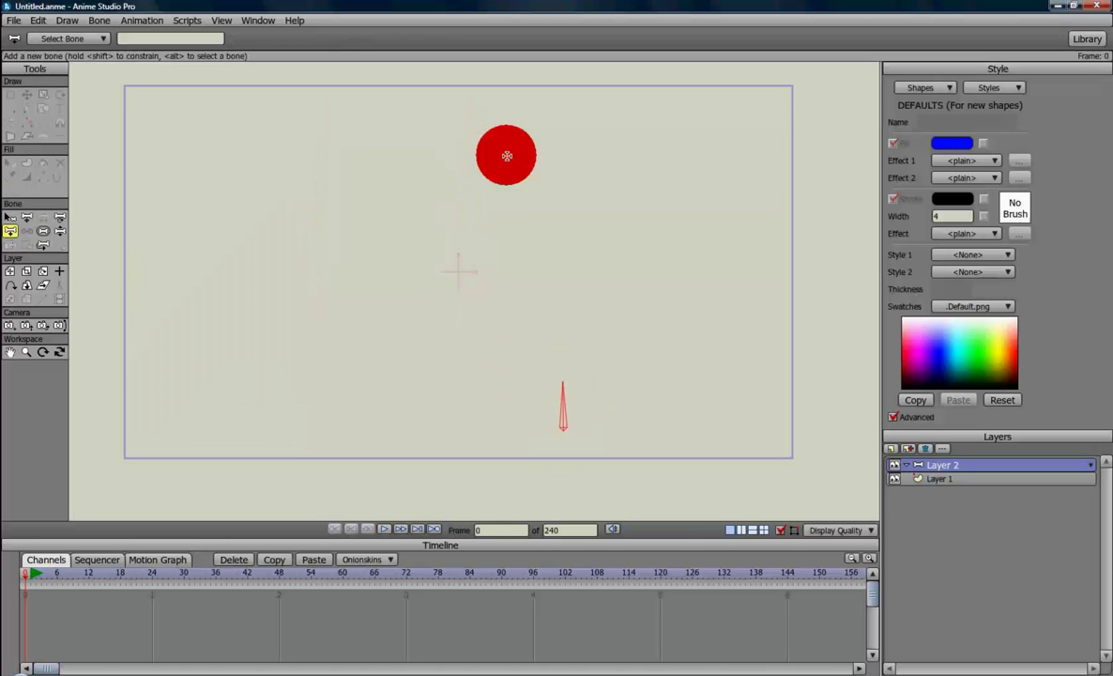
pyautogui.moveTo(530, 191); pyautogui.dragTo(357, 327)
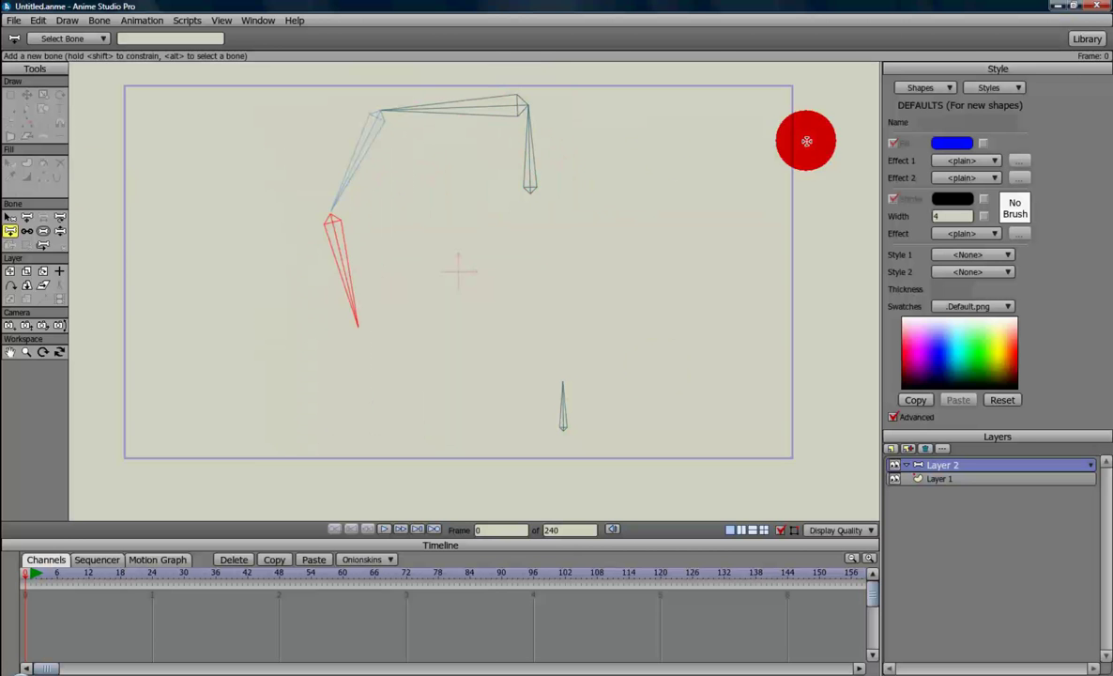
# Reselect the small root bone and draw a second four-bone chain arching out to the right.
pyautogui.click(10, 217)
pyautogui.click(578, 421)
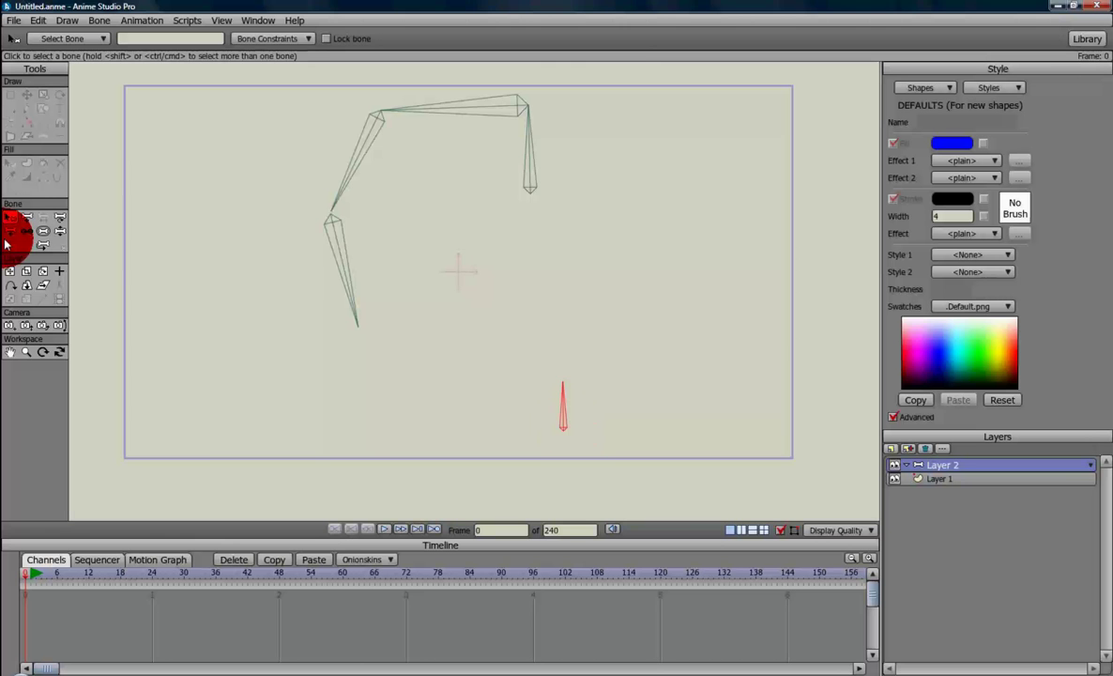
pyautogui.click(11, 232)
pyautogui.moveTo(623, 188); pyautogui.dragTo(819, 330)
# Rotate the last two bones of the left-hand chain individually with Rotate Bone.
pyautogui.click(59, 218)
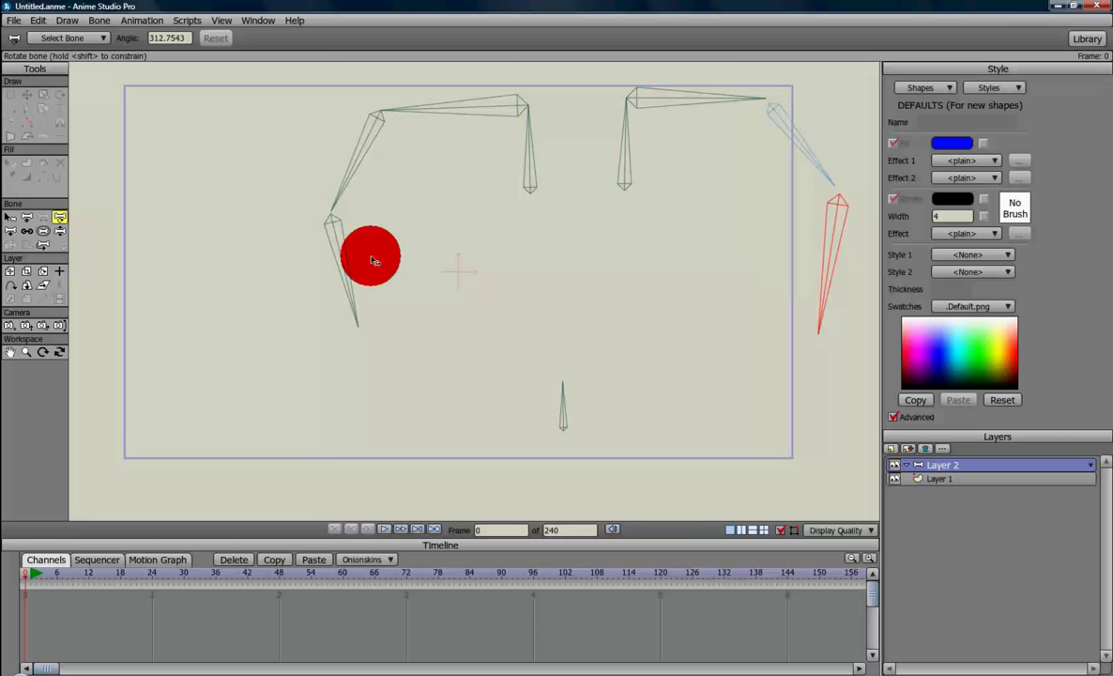
pyautogui.moveTo(343, 266); pyautogui.dragTo(359, 291)
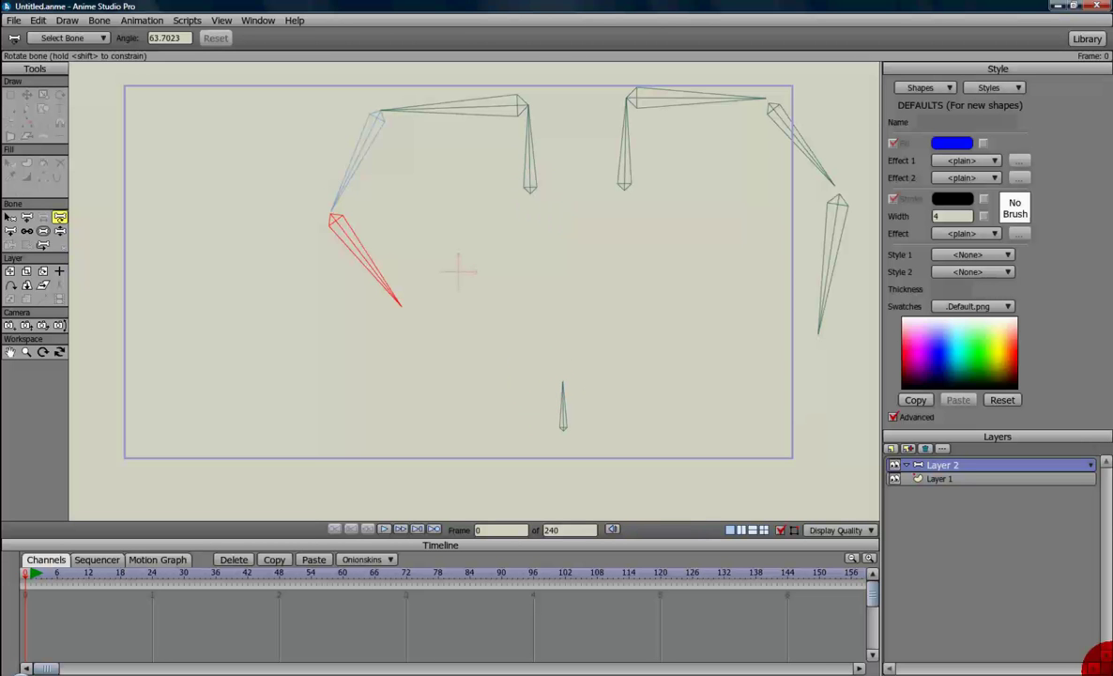
pyautogui.moveTo(363, 265); pyautogui.dragTo(290, 178)
pyautogui.moveTo(353, 145); pyautogui.dragTo(413, 112)
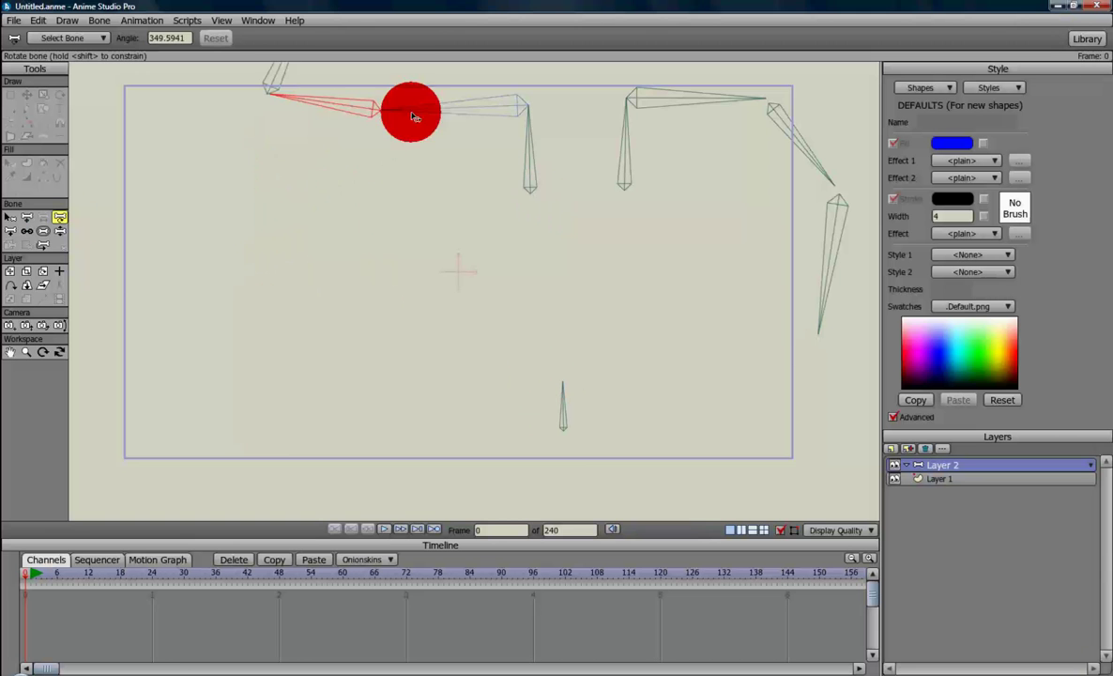
# Pose both four-bone chains and tilt their root bone with Manipulate Bones to test the inverse kinematics.
pyautogui.click(60, 230)
pyautogui.moveTo(278, 86); pyautogui.dragTo(141, 450)
pyautogui.moveTo(824, 286); pyautogui.dragTo(930, 218)
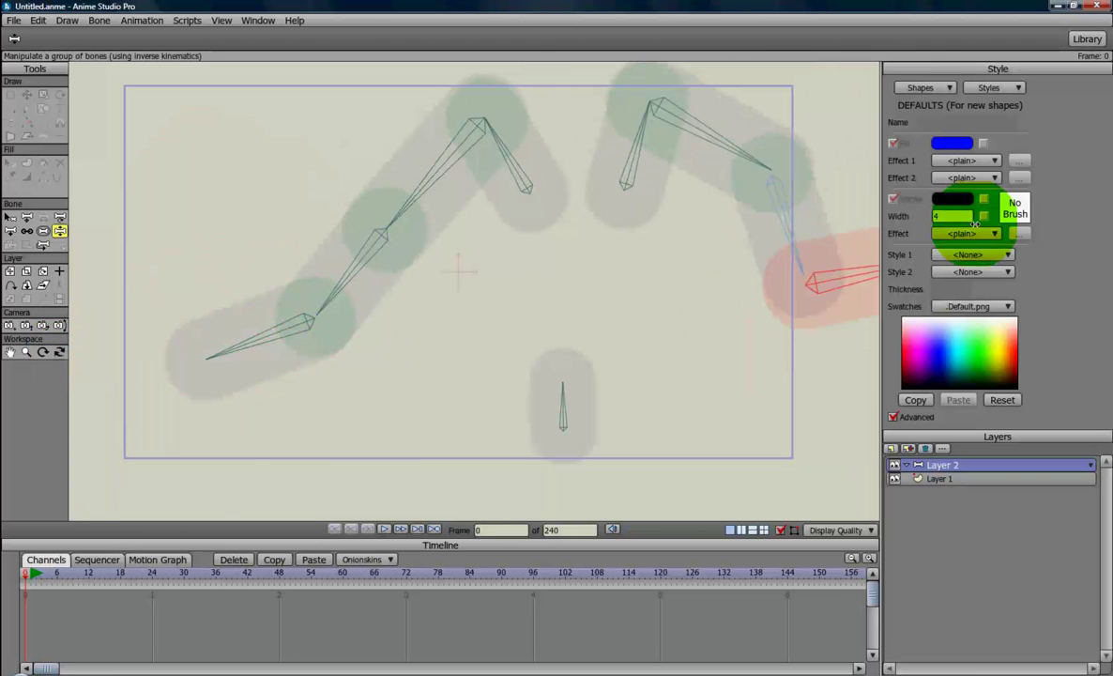
pyautogui.click(560, 387)
pyautogui.moveTo(560, 388); pyautogui.dragTo(561, 357)
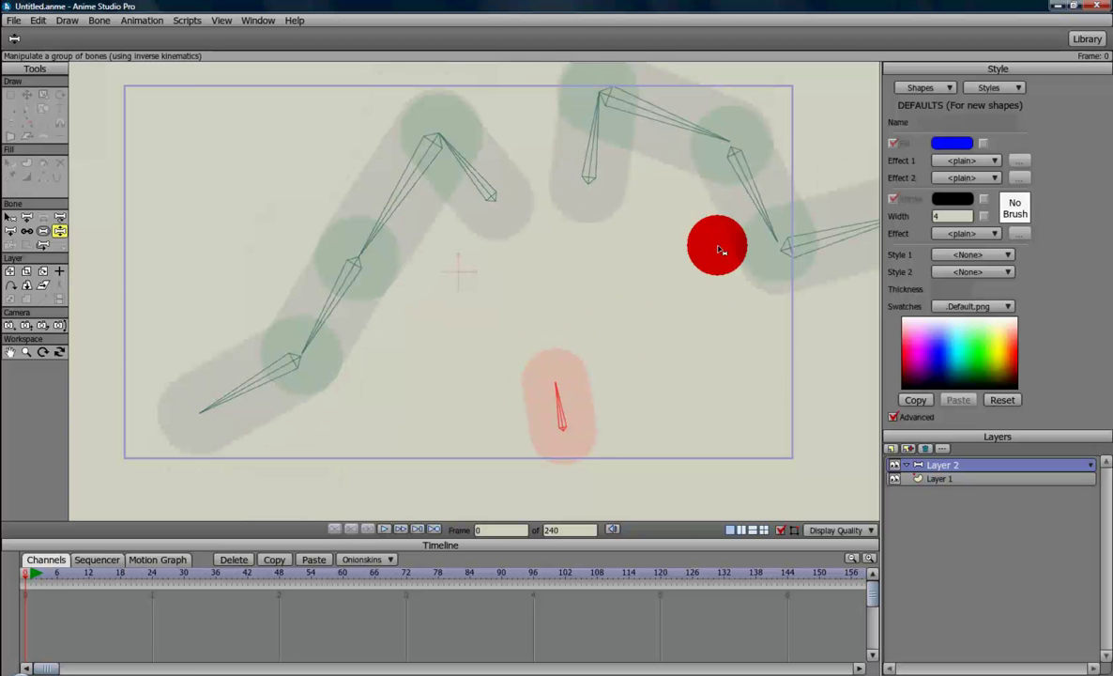
pyautogui.moveTo(563, 399)
pyautogui.mouseDown()
pyautogui.moveTo(552, 404)
pyautogui.moveTo(563, 399)
pyautogui.mouseUp()
pyautogui.moveTo(335, 302); pyautogui.dragTo(157, 315)
pyautogui.moveTo(851, 328); pyautogui.dragTo(896, 298)
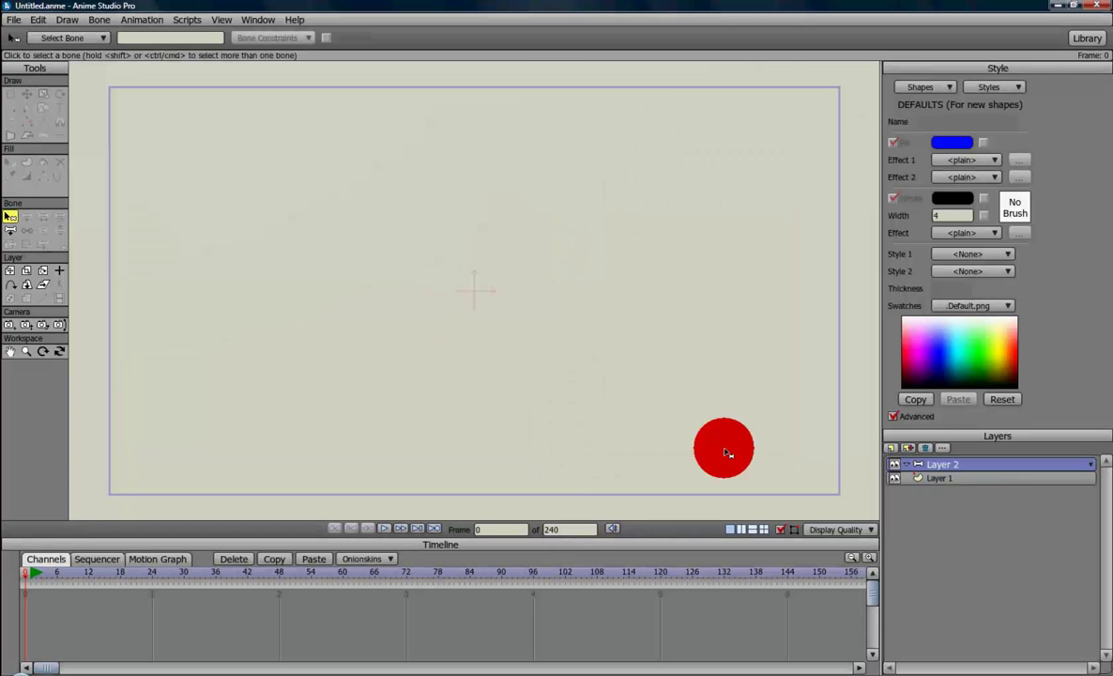
# Nest the vector layer Layer 1 inside the bone layer Layer 2.
pyautogui.click(958, 479)
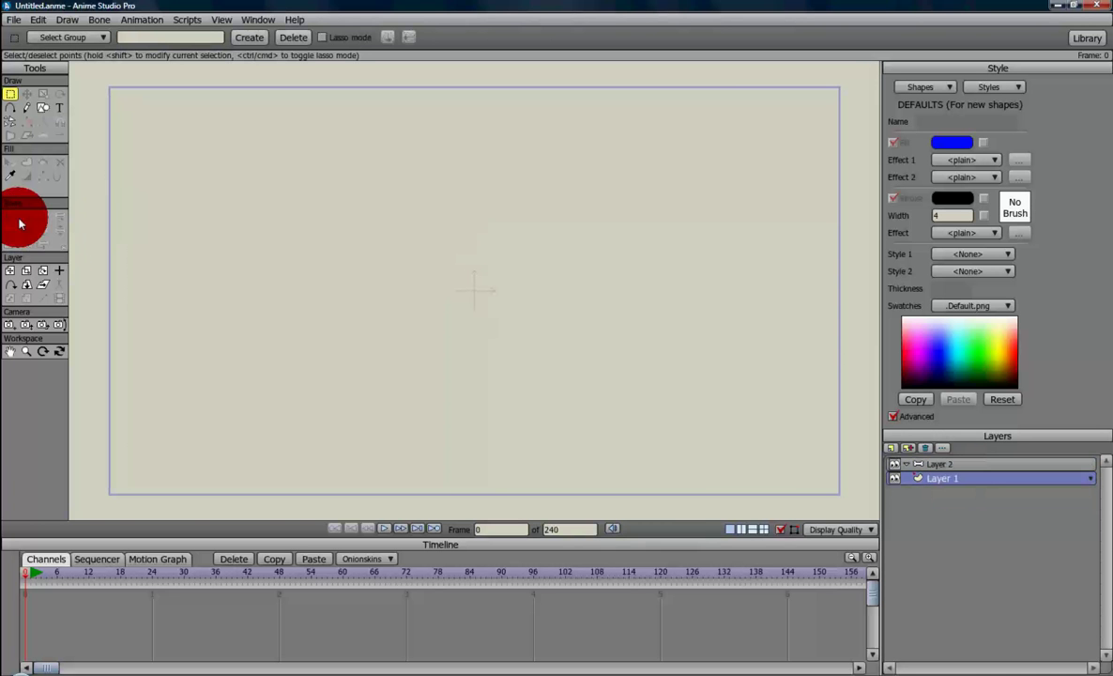
pyautogui.moveTo(942, 478)
pyautogui.mouseDown()
pyautogui.moveTo(953, 466)
pyautogui.moveTo(949, 483)
pyautogui.mouseUp()
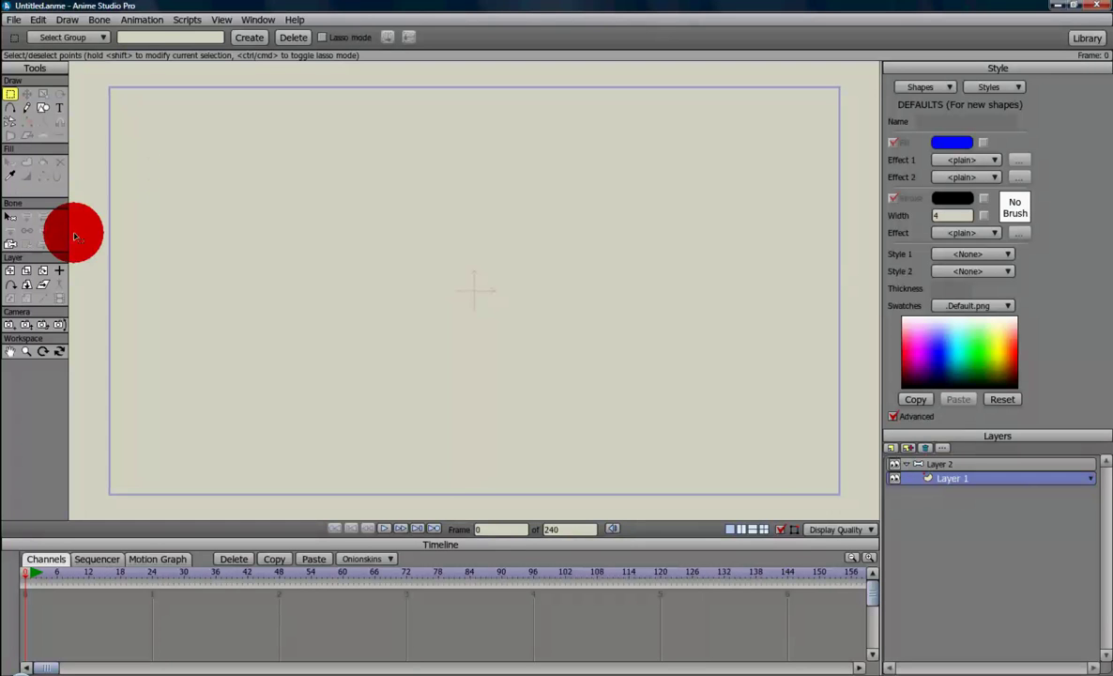
pyautogui.click(966, 486)
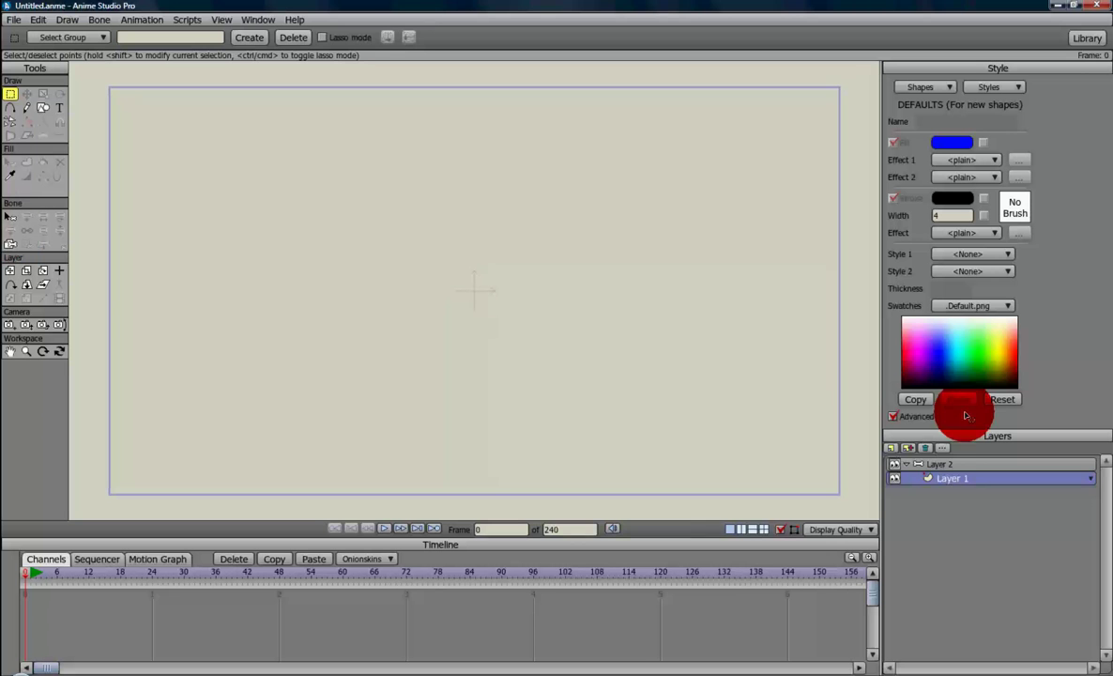
# On Layer 2, draw an upright chain of three bones: a very short base bone with two longer bones stacked above it.
pyautogui.click(950, 463)
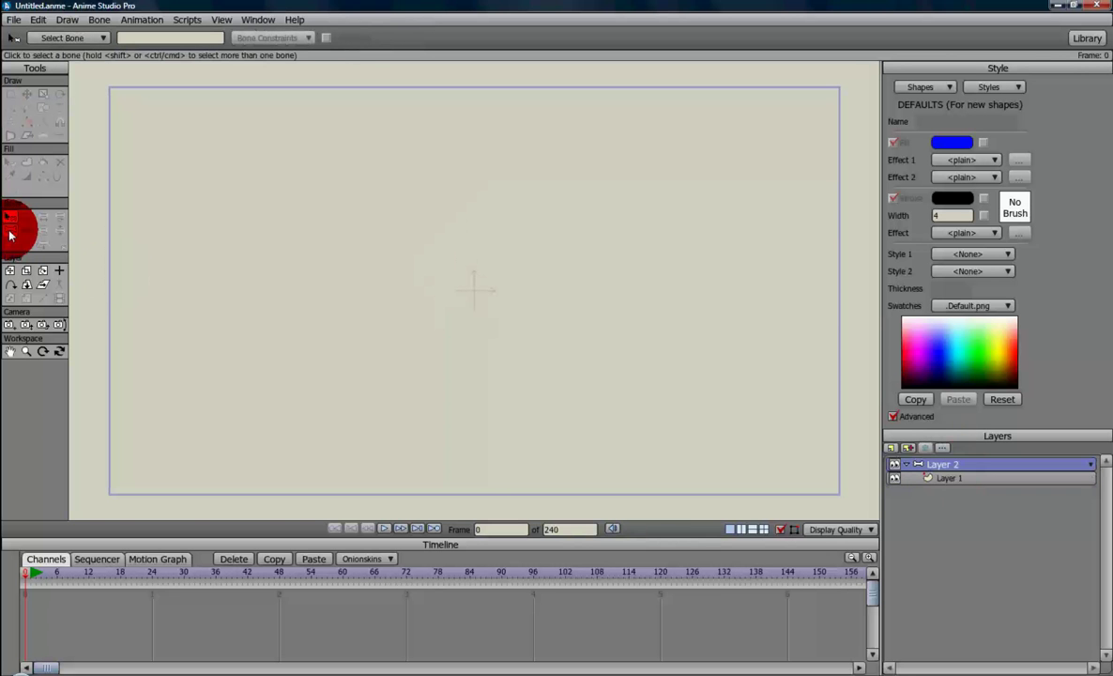
pyautogui.click(12, 233)
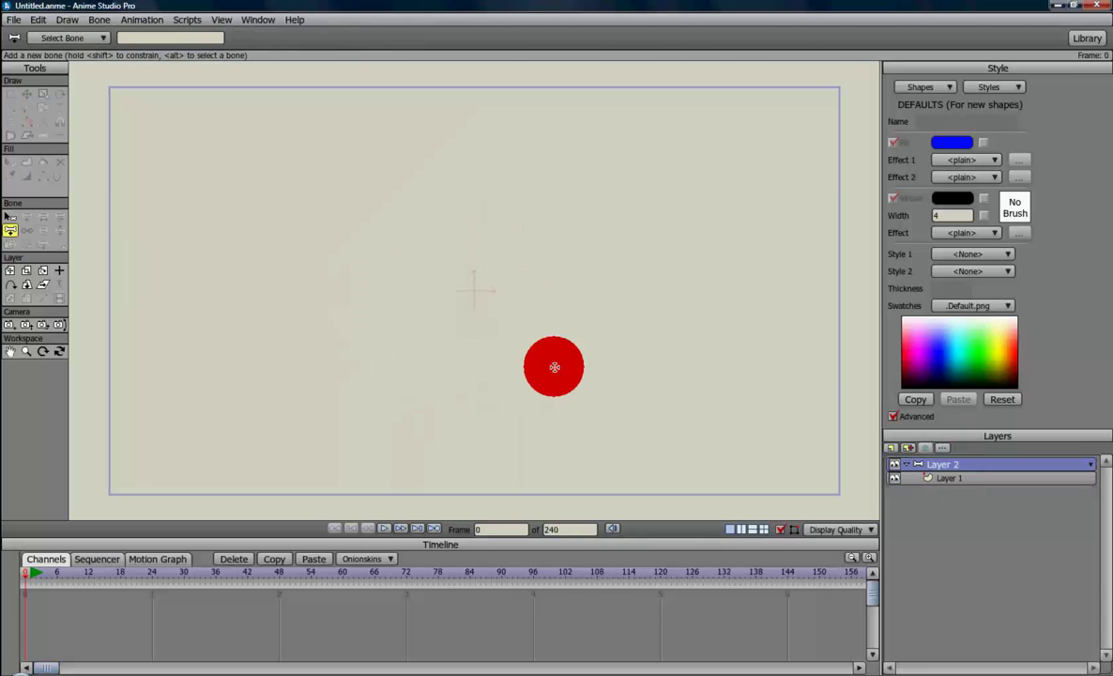
pyautogui.moveTo(554, 326); pyautogui.dragTo(553, 226)
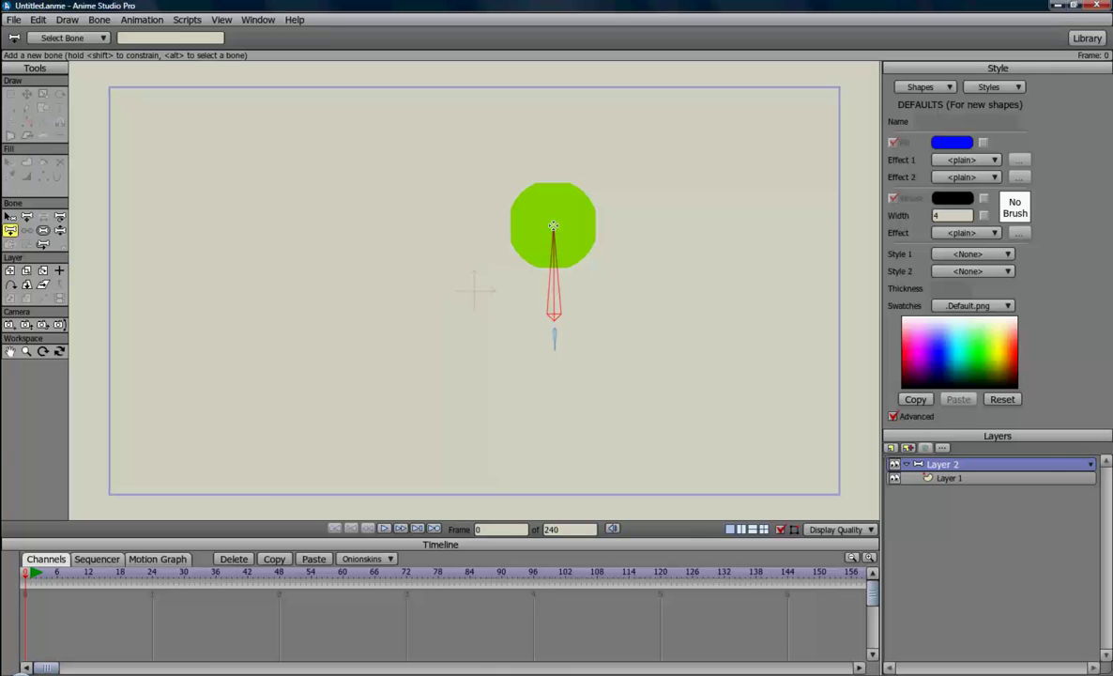
pyautogui.moveTo(554, 226); pyautogui.dragTo(556, 141)
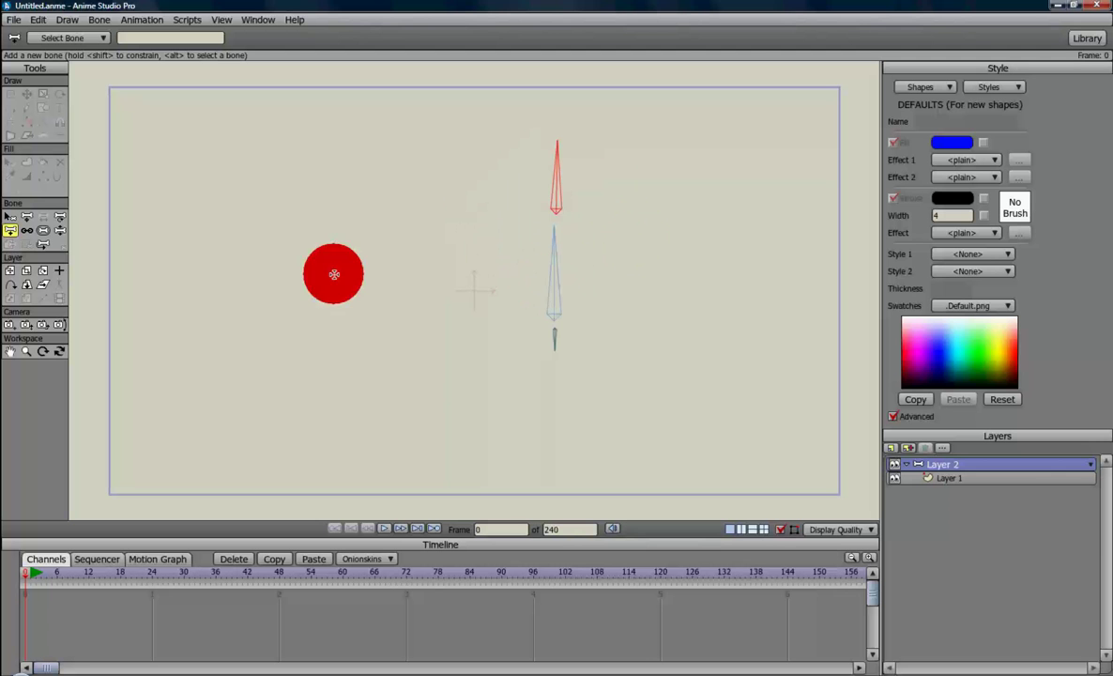
# Select the middle bone of the upright chain and draw a three-bone arm chain from its upper end, out to the left and down.
pyautogui.click(10, 217)
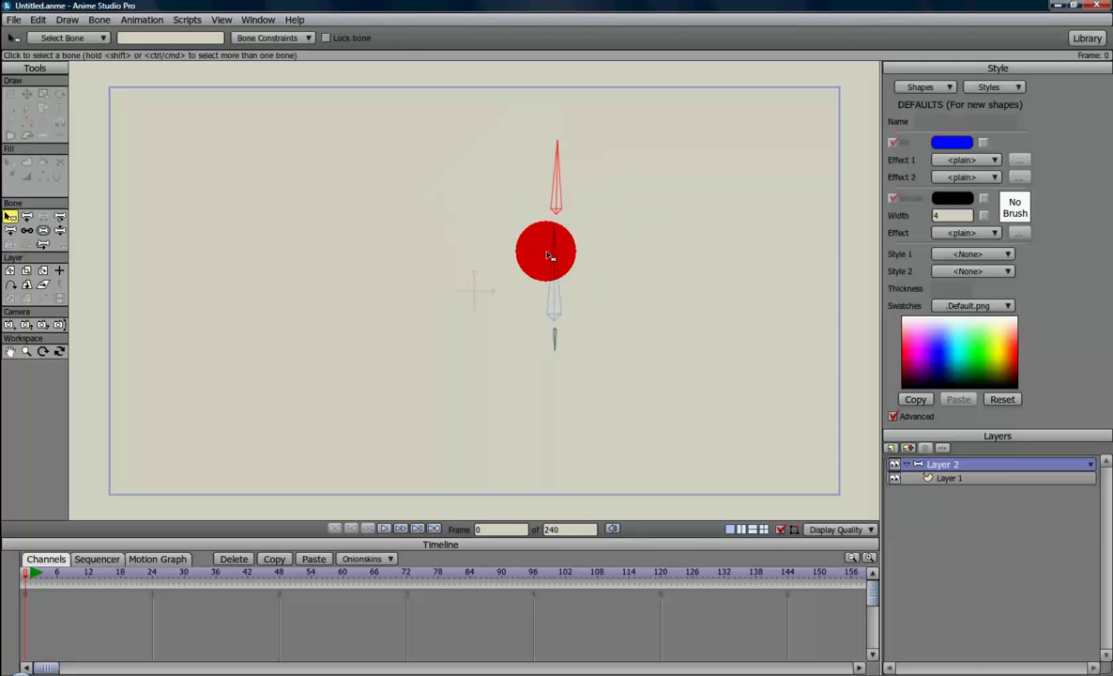
pyautogui.click(555, 295)
pyautogui.click(10, 230)
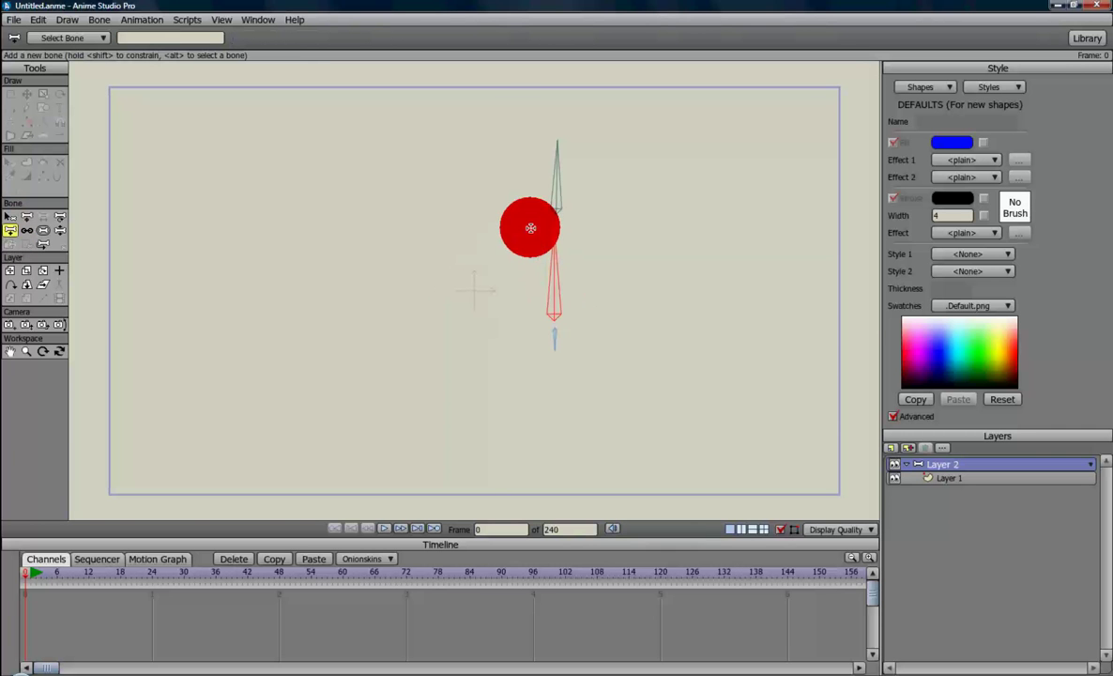
pyautogui.moveTo(530, 221); pyautogui.dragTo(346, 419)
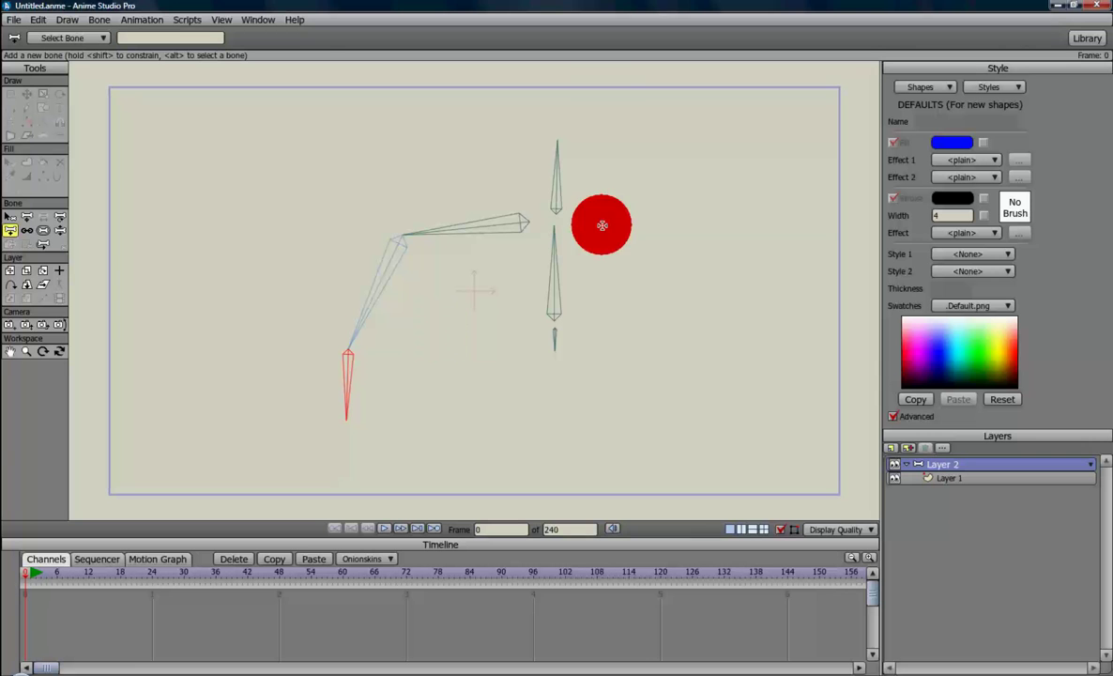
# Select the middle bone of the spine and draw a three-bone arm chain from its upper end, out to the right and down.
pyautogui.click(12, 216)
pyautogui.click(558, 287)
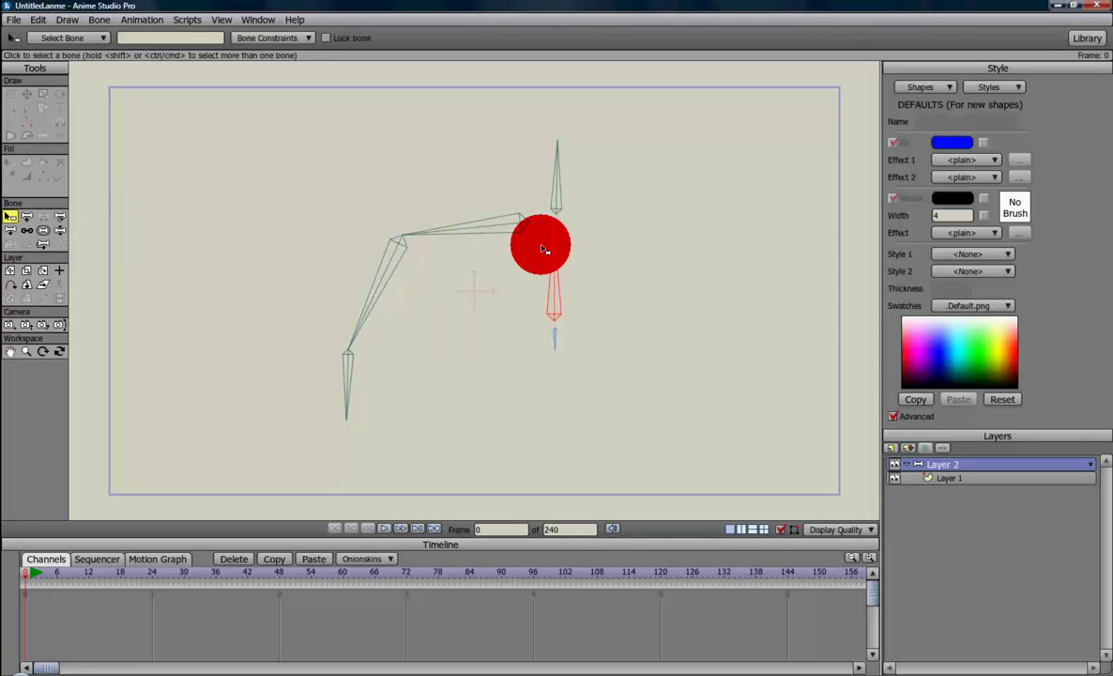
pyautogui.click(11, 230)
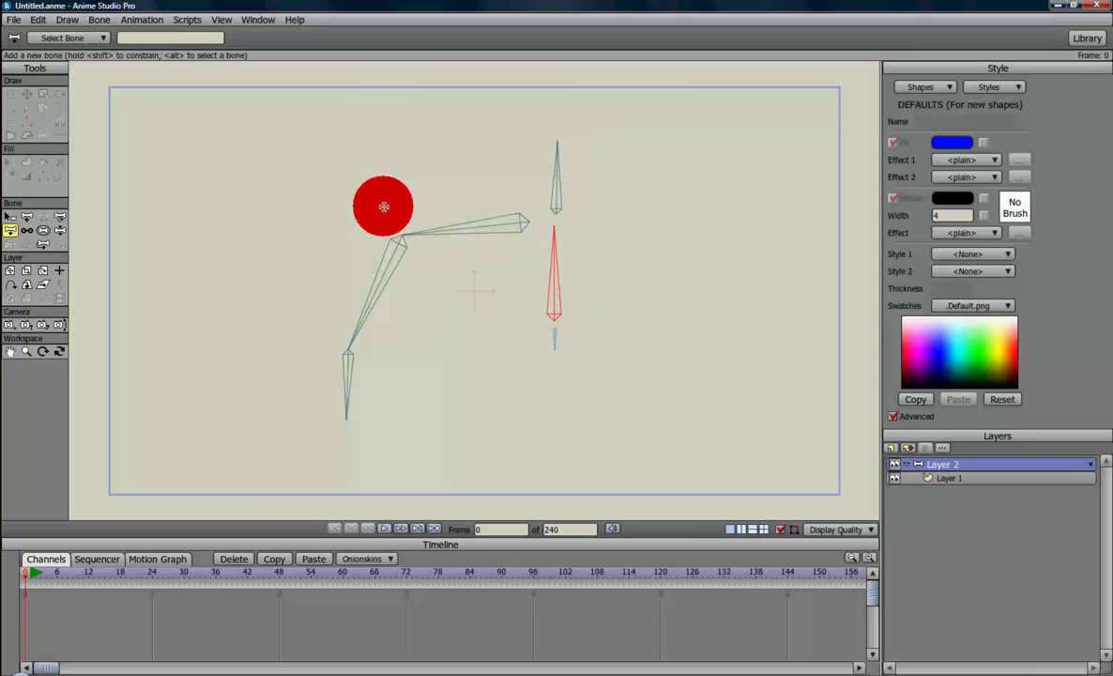
pyautogui.moveTo(583, 221); pyautogui.dragTo(762, 410)
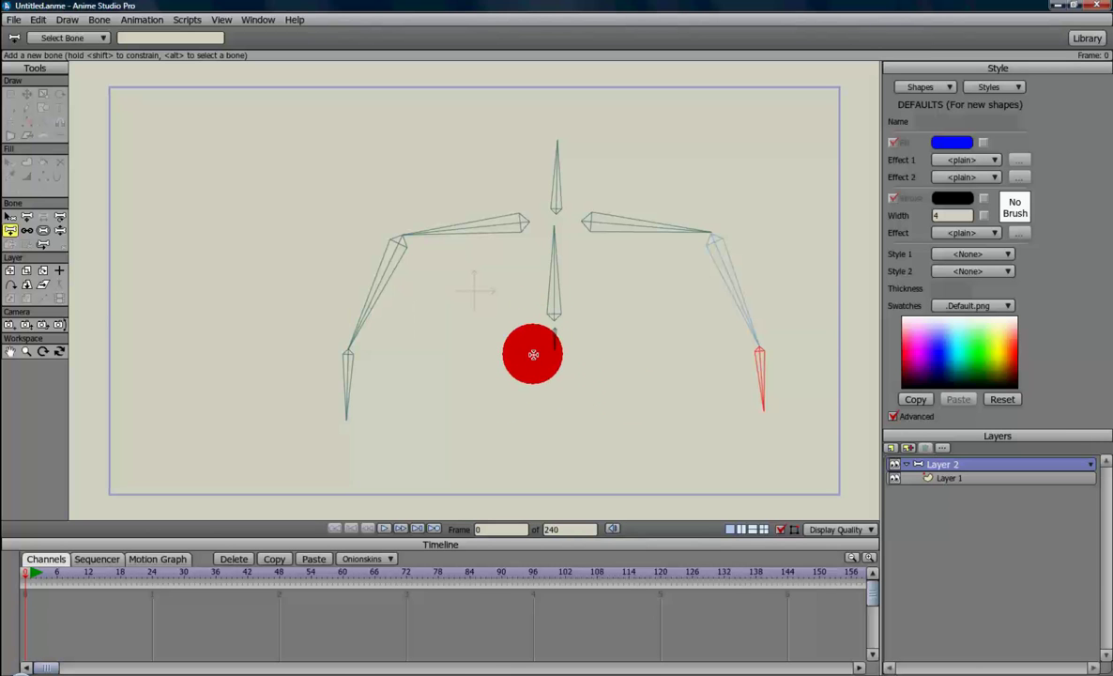
# Select the short base bone and draw a three-bone left leg below it: thigh, shin and an outward-pointing foot.
pyautogui.click(10, 217)
pyautogui.click(555, 338)
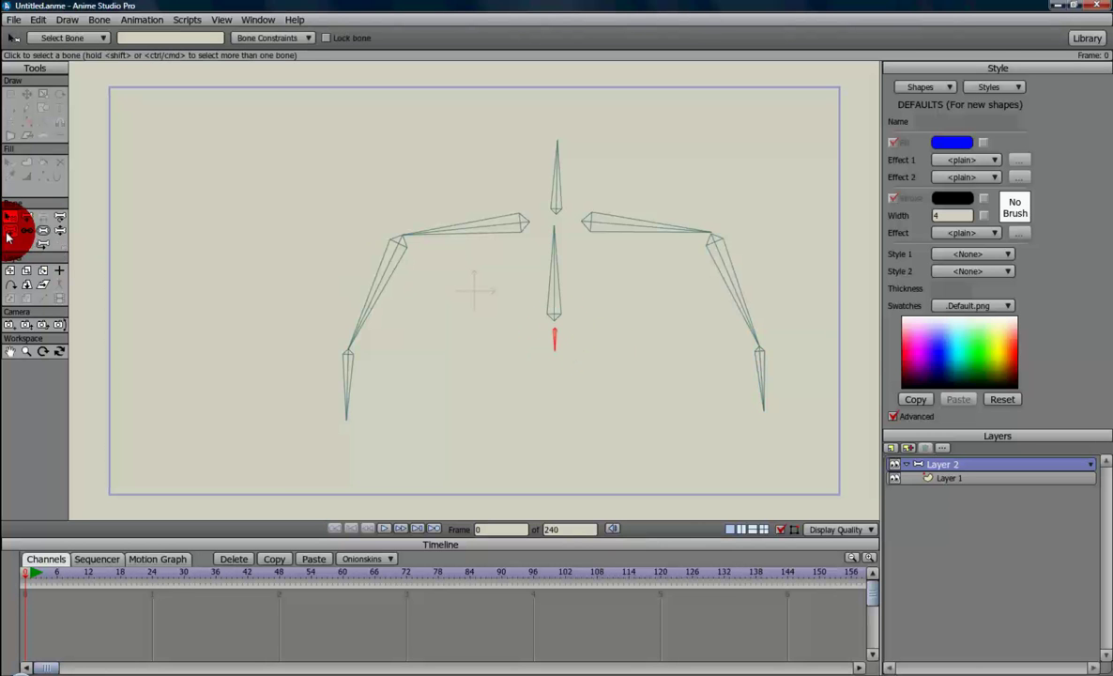
pyautogui.click(10, 231)
pyautogui.moveTo(543, 358); pyautogui.dragTo(397, 507)
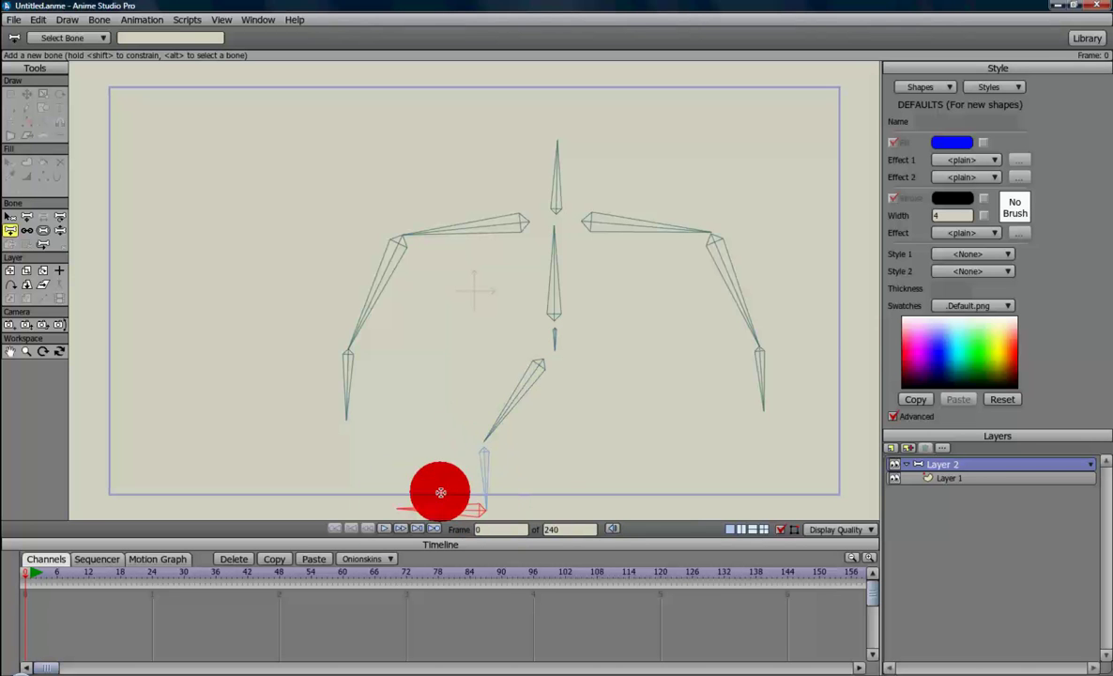
# Select the short base bone again and draw a matching three-bone right leg with its foot pointing outward.
pyautogui.click(9, 218)
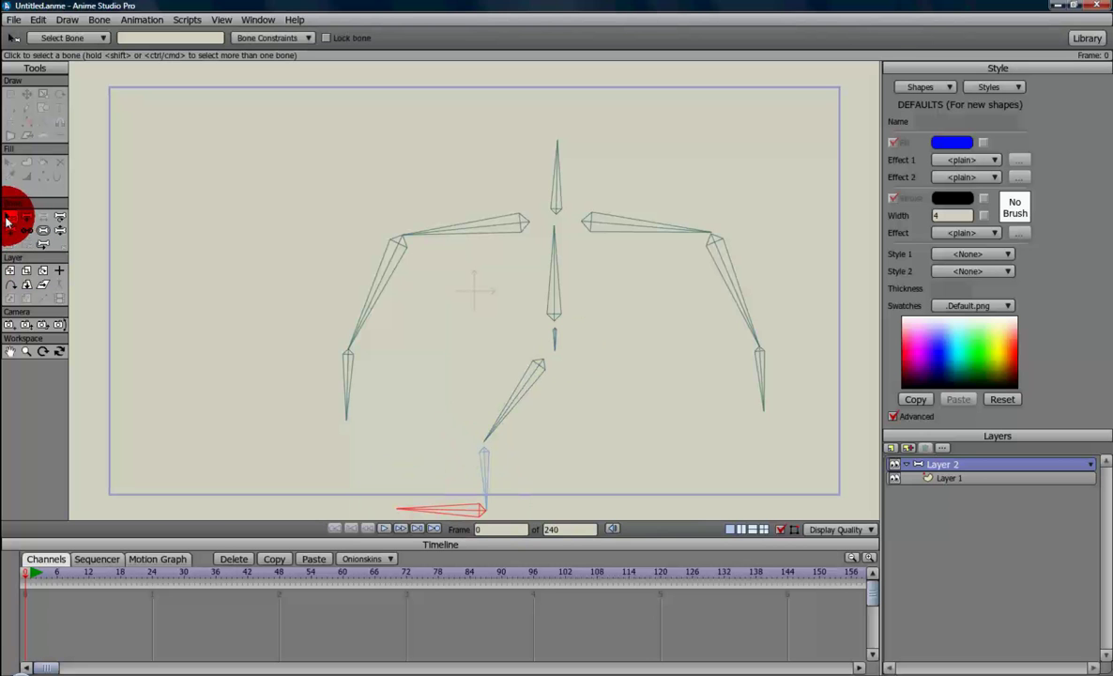
pyautogui.click(563, 340)
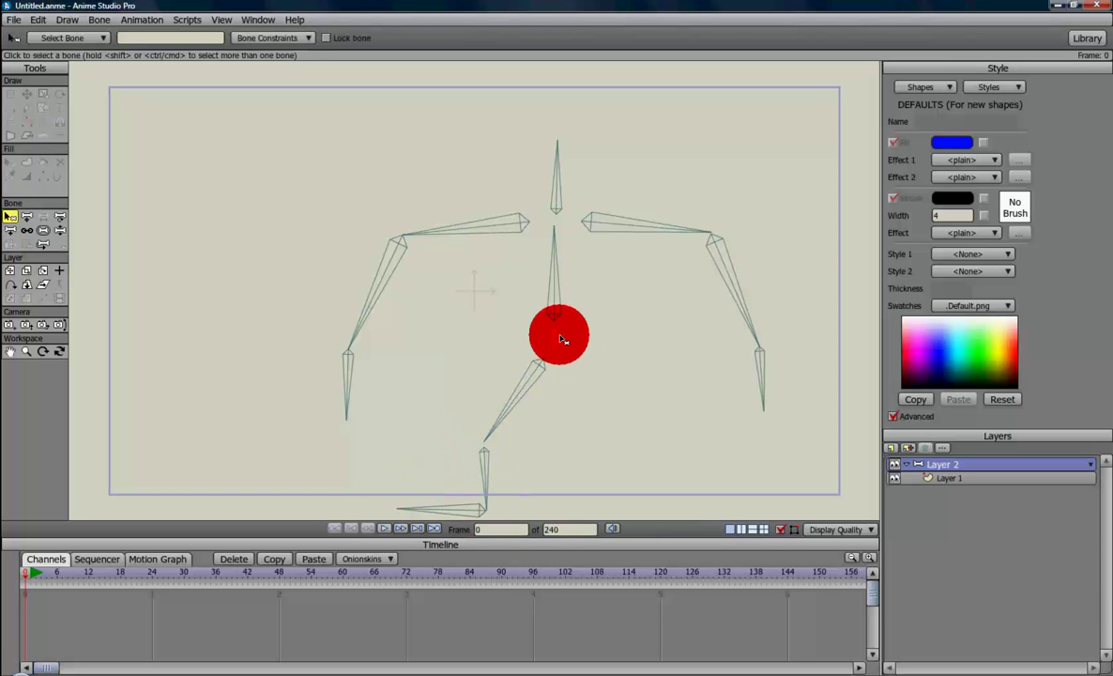
pyautogui.click(10, 229)
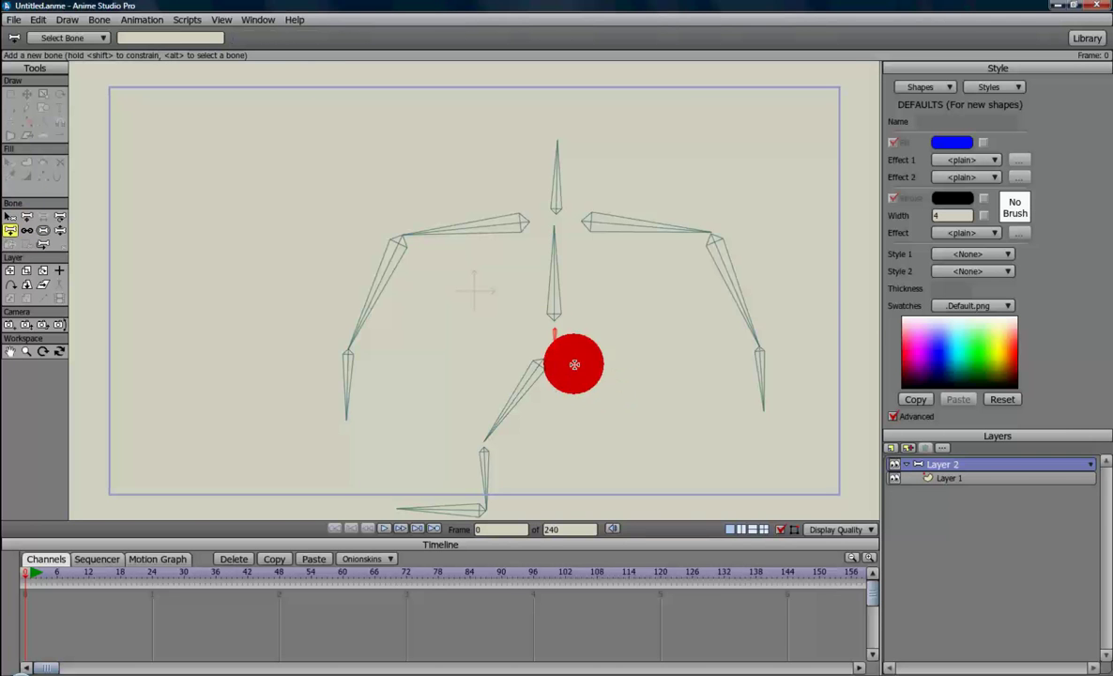
pyautogui.moveTo(563, 368); pyautogui.dragTo(595, 438)
pyautogui.moveTo(599, 449); pyautogui.dragTo(688, 511)
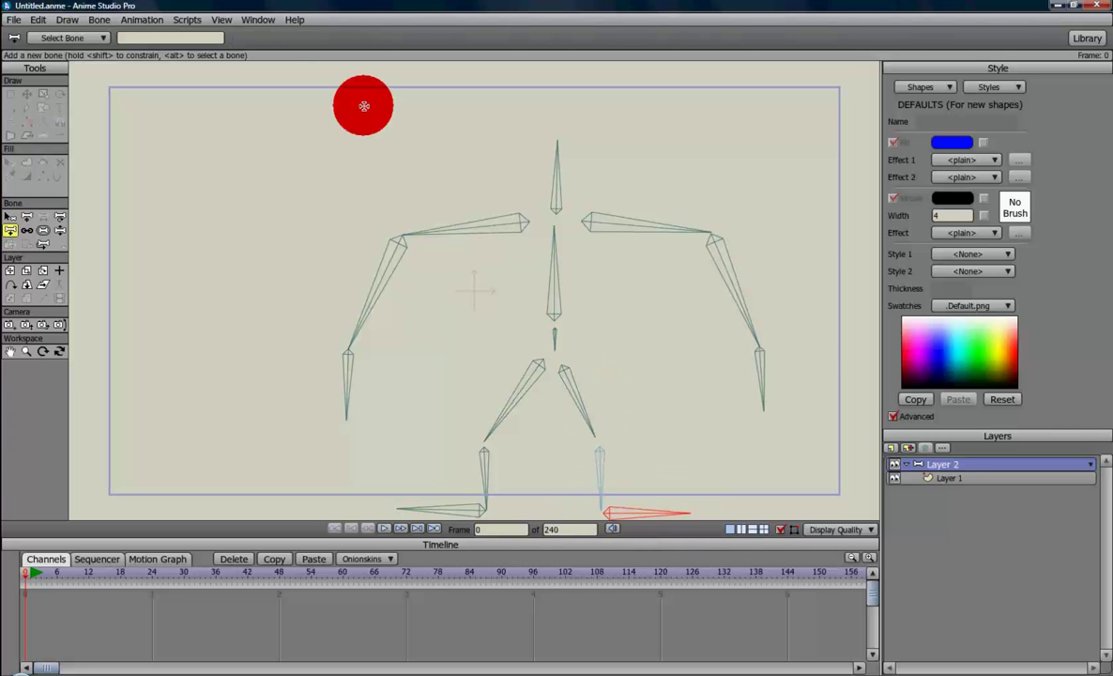
# Pose the skeleton with Manipulate Bones, raising the left forearm and hand and leaning the torso to the right.
pyautogui.moveTo(360, 131); pyautogui.dragTo(317, 131)
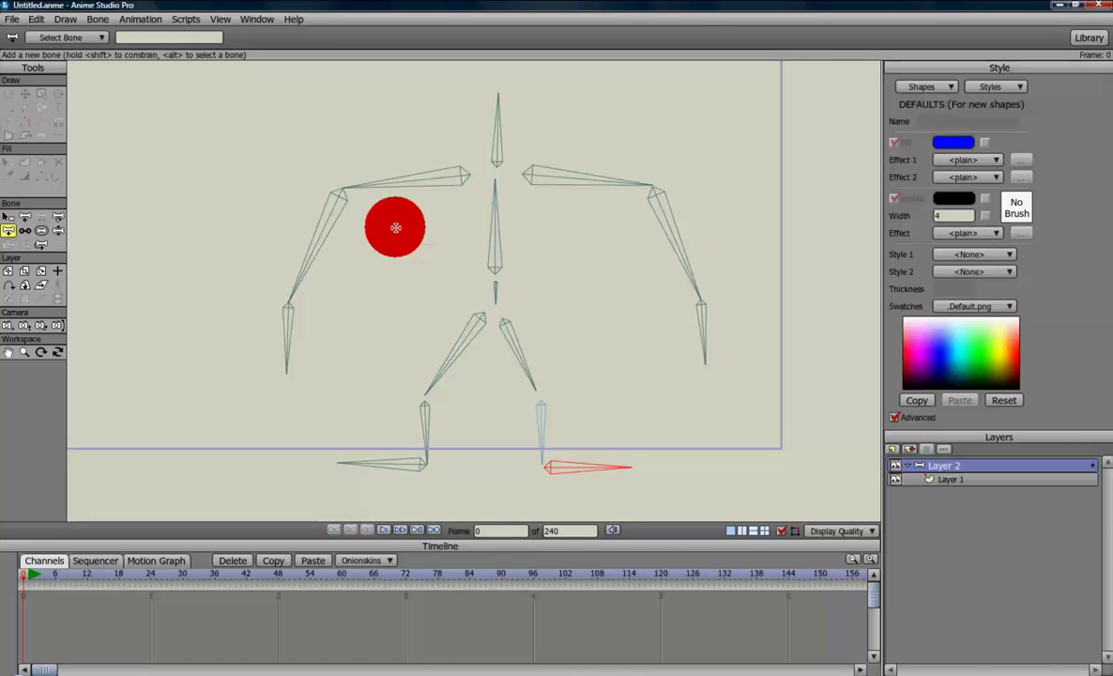
pyautogui.click(57, 218)
pyautogui.click(289, 334)
pyautogui.moveTo(289, 334); pyautogui.dragTo(226, 305)
pyautogui.moveTo(310, 248); pyautogui.dragTo(522, 318)
pyautogui.moveTo(472, 348); pyautogui.dragTo(271, 191)
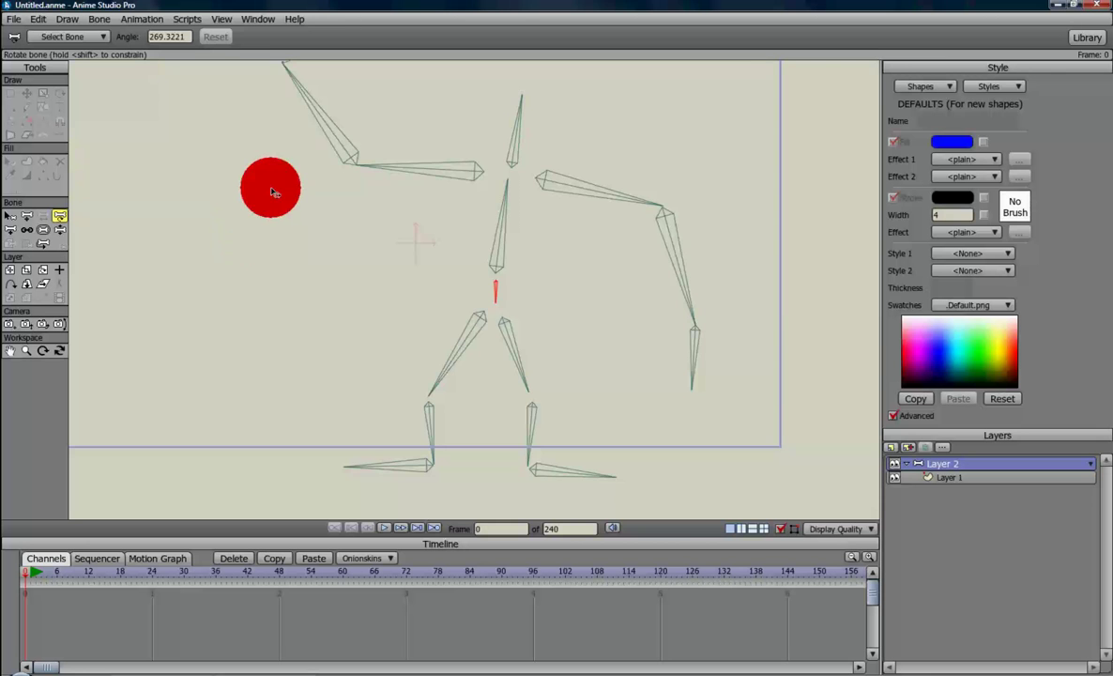
# Rotate the short base bone with Manipulate Bones to test how the torso and legs tilt together.
pyautogui.scroll(-2, 281, 228)
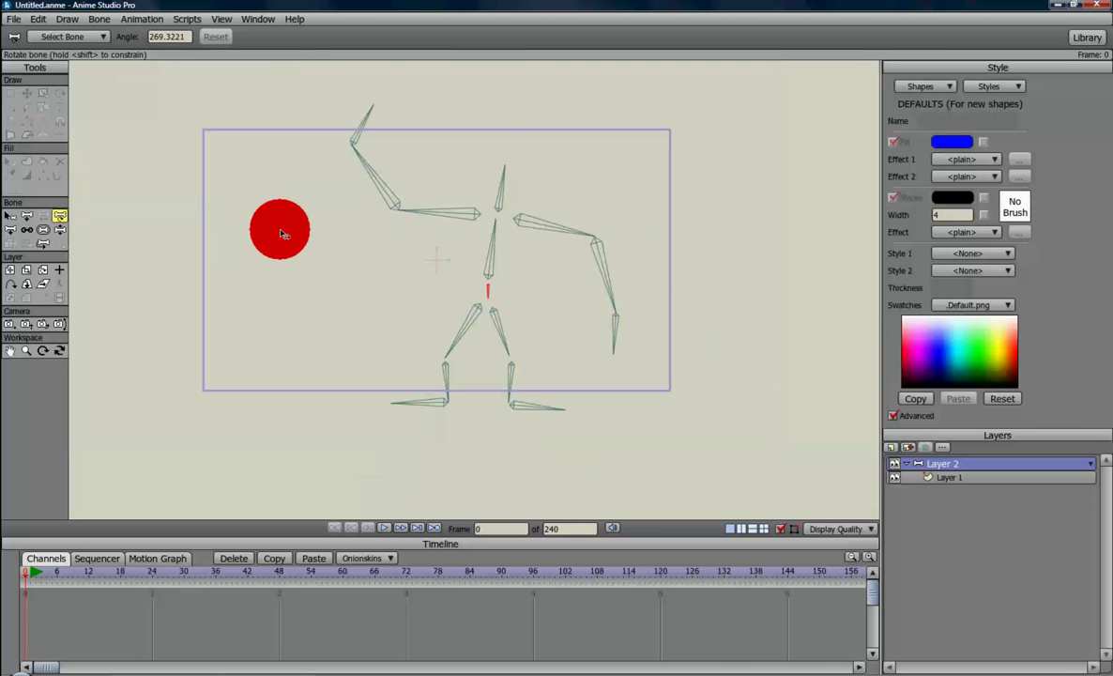
pyautogui.moveTo(304, 241)
pyautogui.mouseDown()
pyautogui.moveTo(353, 122)
pyautogui.moveTo(688, 258)
pyautogui.moveTo(449, 355)
pyautogui.moveTo(101, 229)
pyautogui.mouseUp()
pyautogui.moveTo(489, 300); pyautogui.dragTo(498, 240)
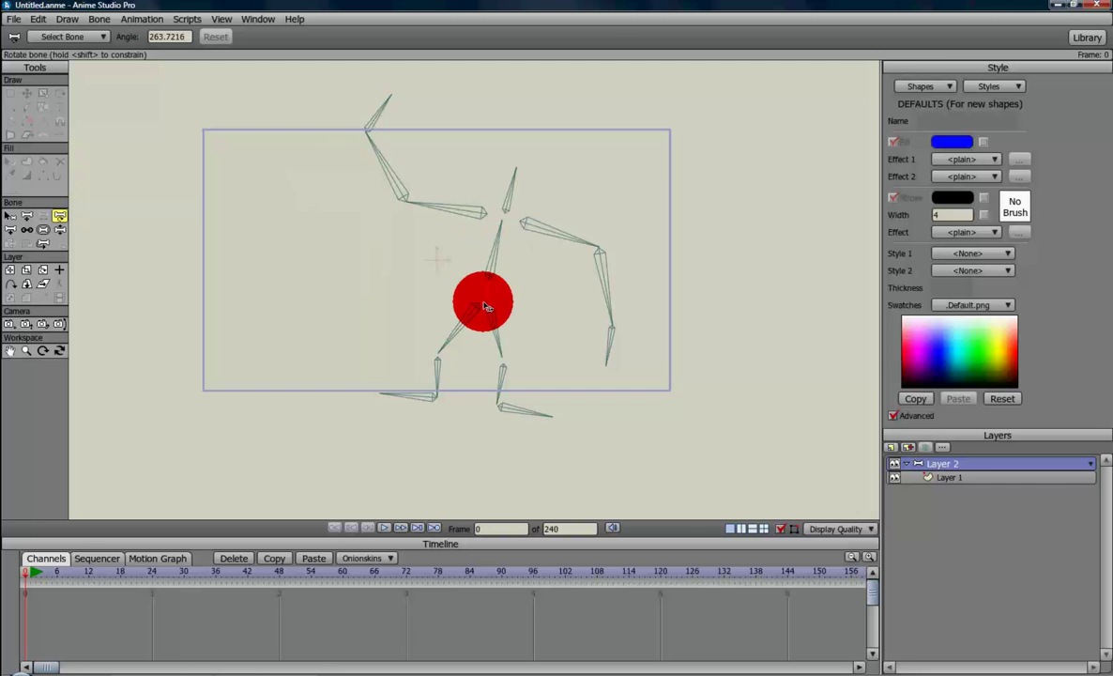
pyautogui.scroll(5, 487, 306)
pyautogui.moveTo(430, 317); pyautogui.dragTo(327, 115)
pyautogui.scroll(-2, 422, 178)
pyautogui.scroll(-1, 430, 227)
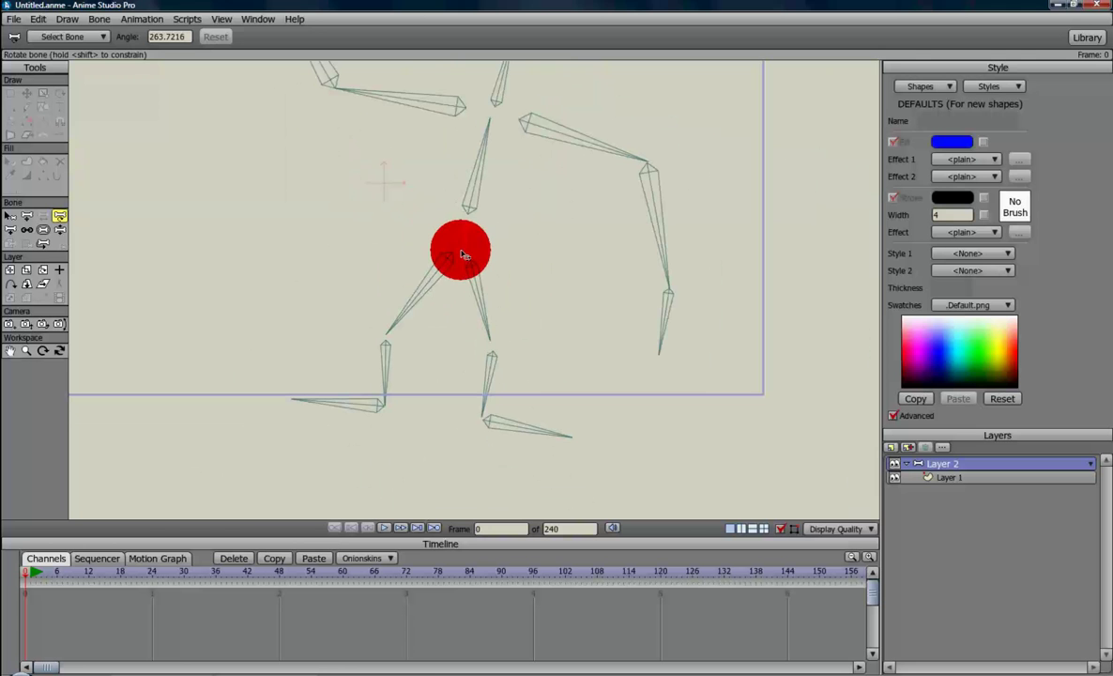
pyautogui.click(448, 264)
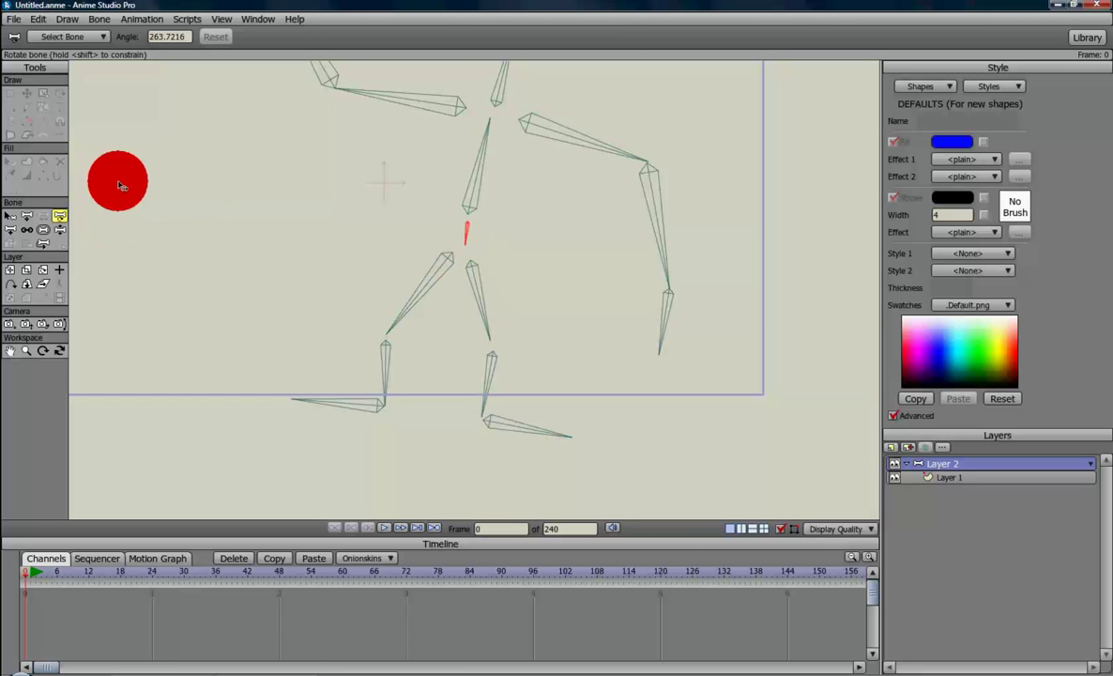
# Select the short base bone and add another very short hip bone directly beneath it, between the two thighs.
pyautogui.click(13, 220)
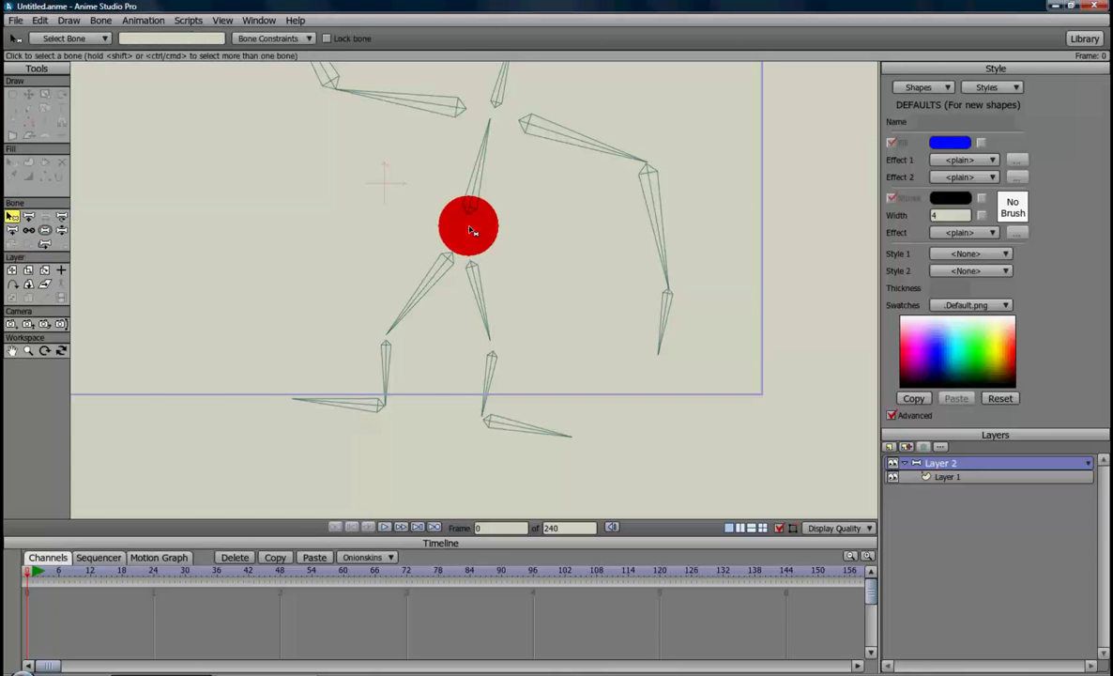
pyautogui.click(471, 230)
pyautogui.click(12, 229)
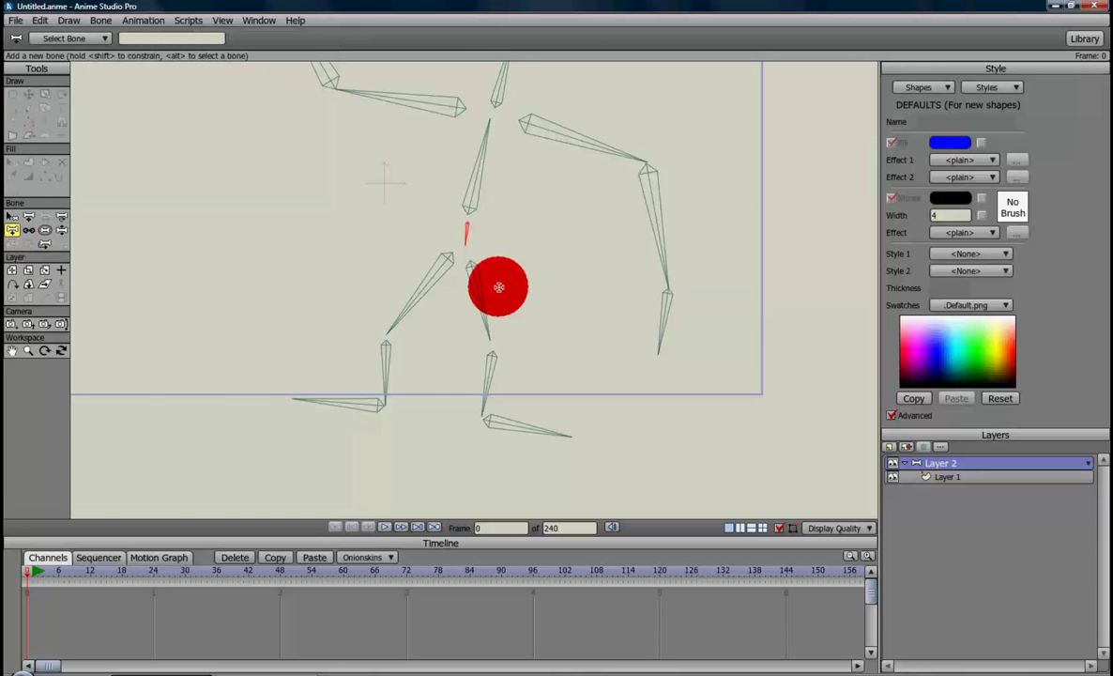
pyautogui.moveTo(460, 256); pyautogui.dragTo(458, 269)
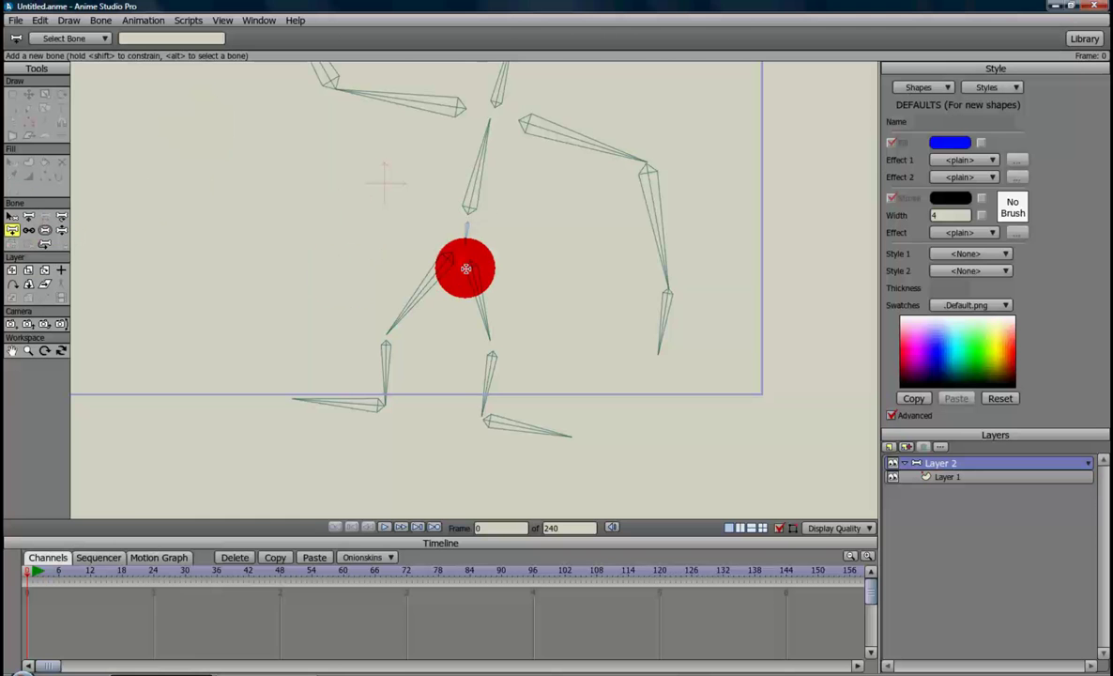
pyautogui.moveTo(466, 268); pyautogui.dragTo(461, 256)
# Check the left thigh's parent and rotate the skeleton slightly at the hips with Manipulate Bones to test the added hip bone.
pyautogui.click(12, 216)
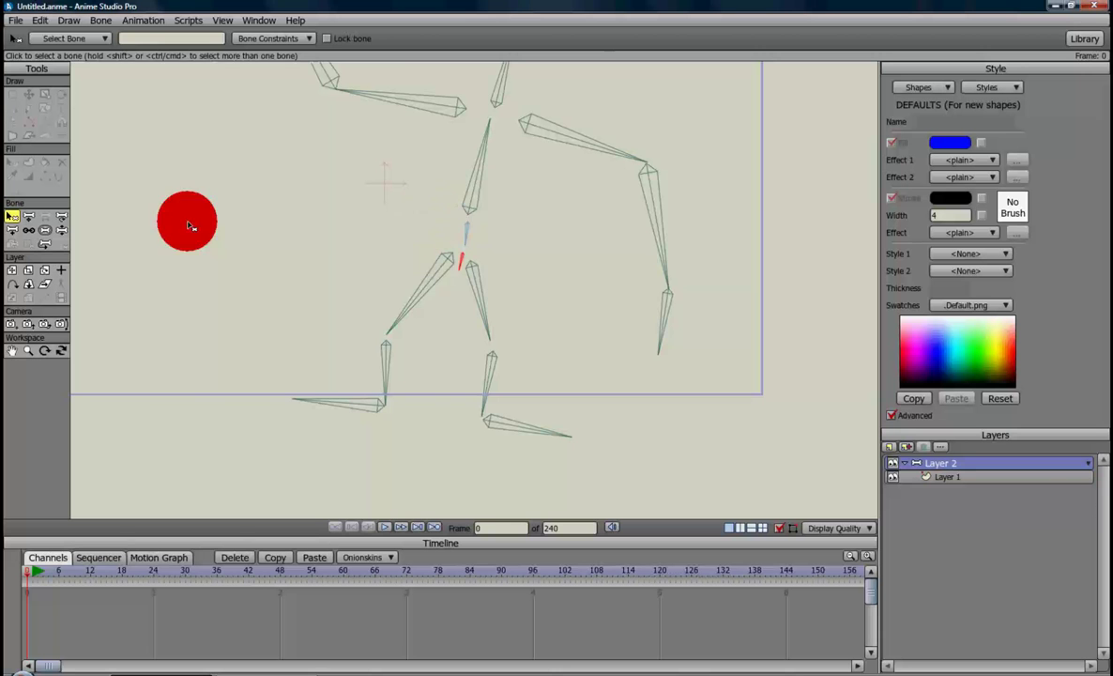
pyautogui.click(447, 264)
pyautogui.moveTo(446, 262)
pyautogui.mouseDown()
pyautogui.moveTo(457, 233)
pyautogui.moveTo(479, 245)
pyautogui.moveTo(464, 268)
pyautogui.moveTo(449, 264)
pyautogui.moveTo(460, 258)
pyautogui.moveTo(454, 273)
pyautogui.mouseUp()
pyautogui.click(61, 217)
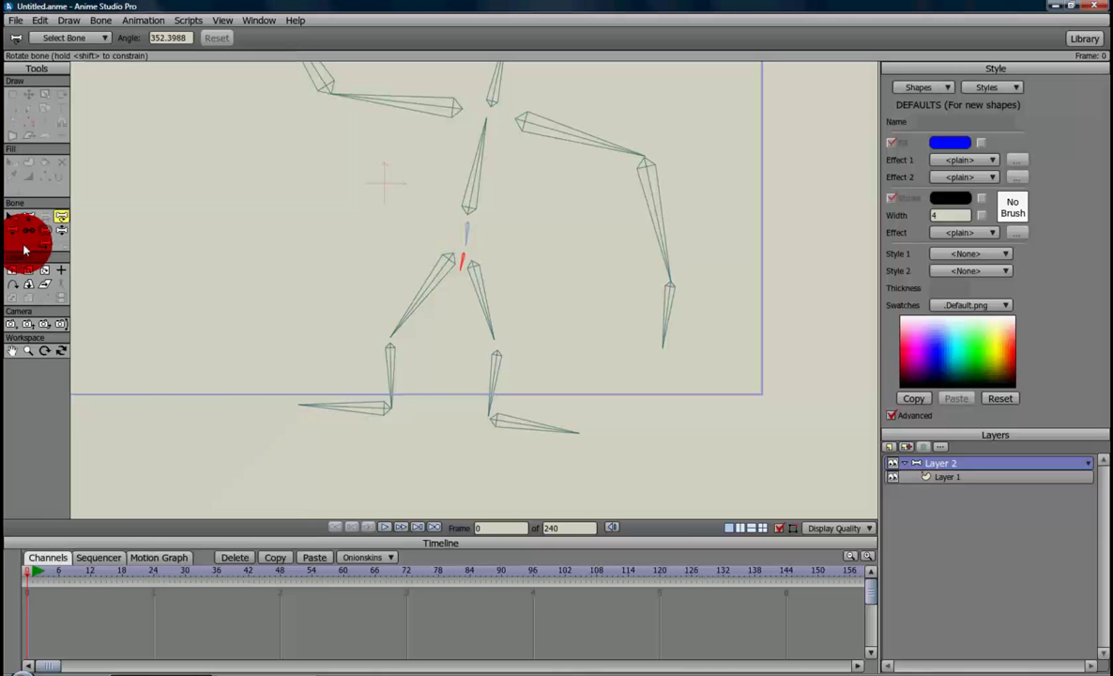
# Select the short base bone and examine the parent links around the hips with Reparent Bone.
pyautogui.click(11, 215)
pyautogui.click(469, 234)
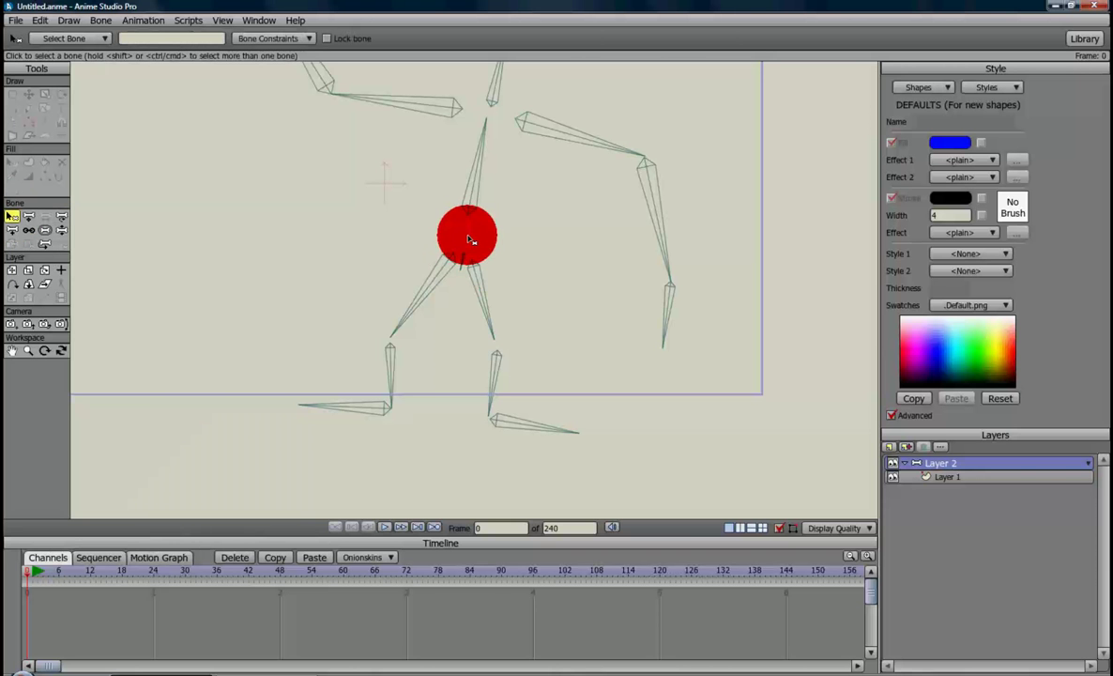
pyautogui.click(30, 230)
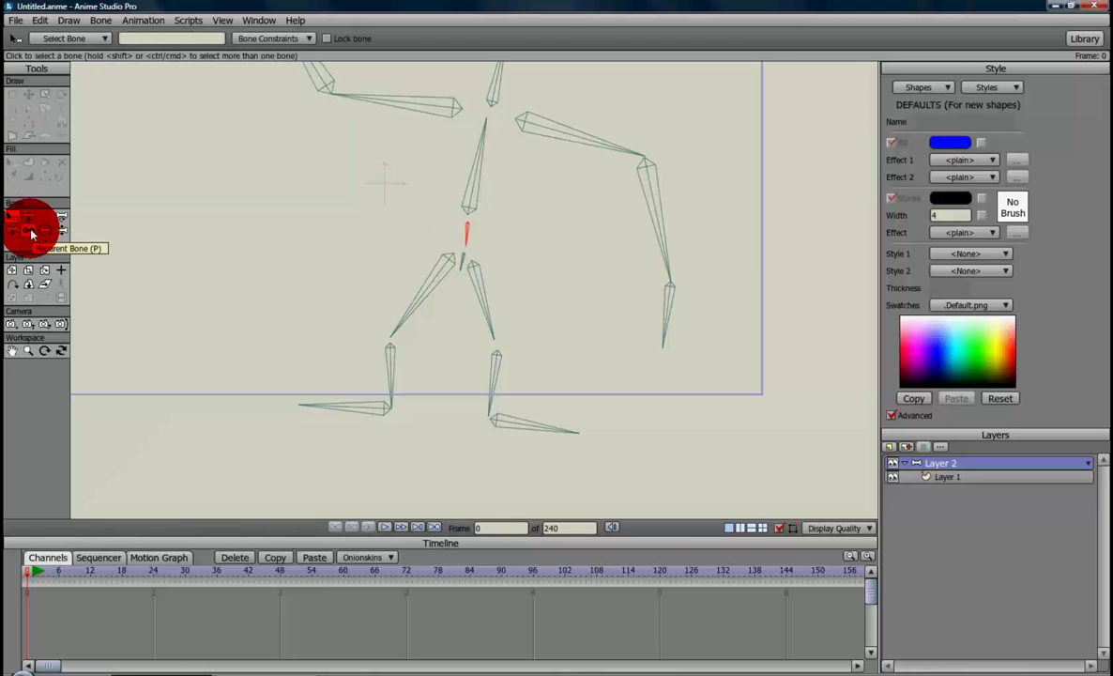
pyautogui.click(30, 230)
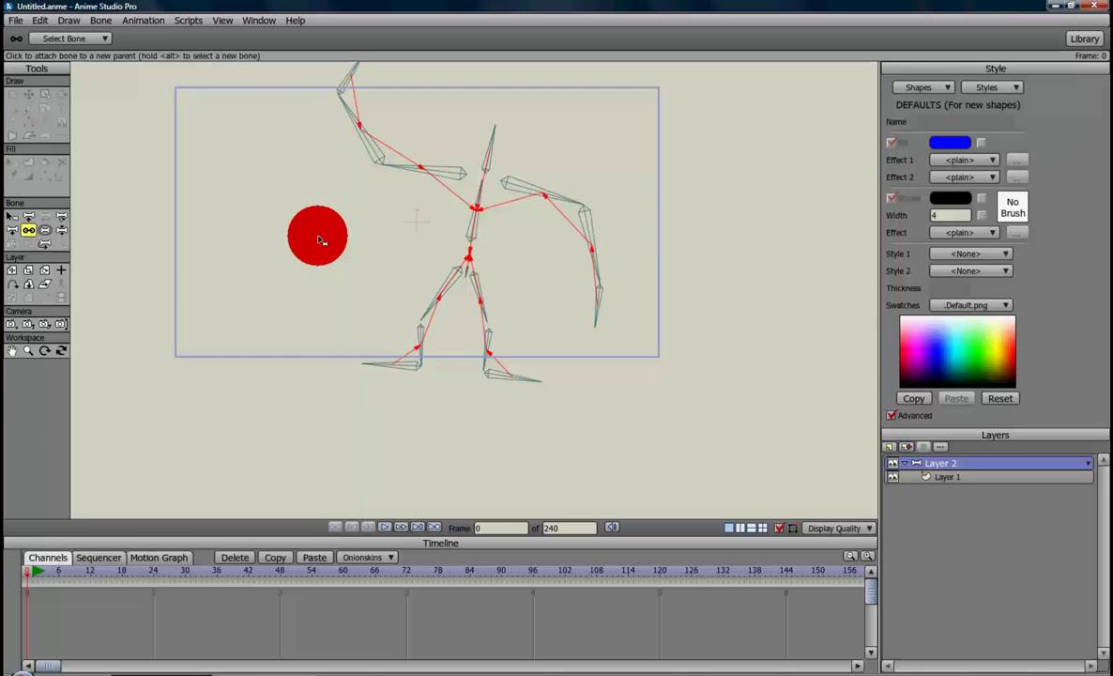
pyautogui.scroll(5, 319, 241)
pyautogui.scroll(2, 334, 249)
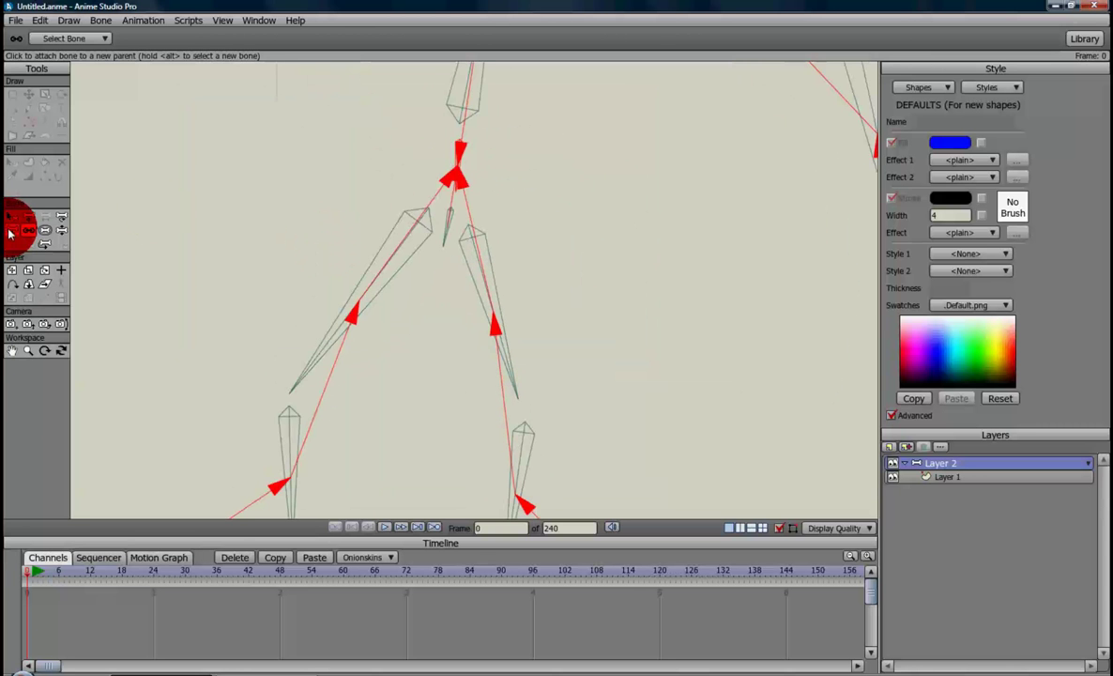
# Select the left thigh bone and reparent it to the short hip bone below the base bone.
pyautogui.click(11, 216)
pyautogui.click(462, 156)
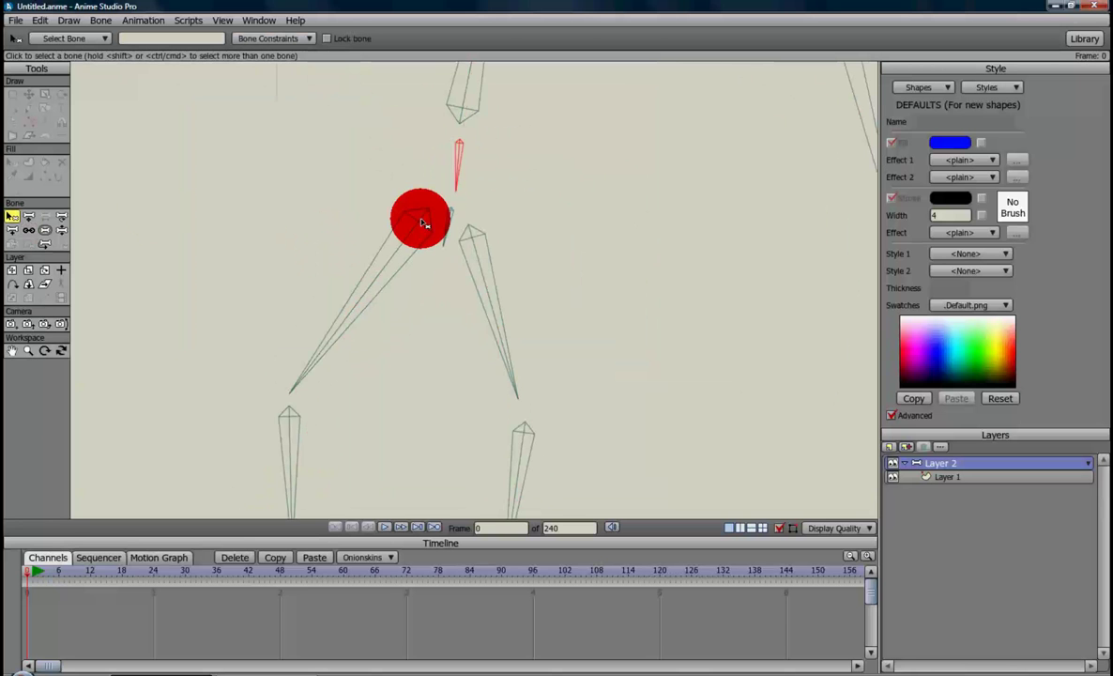
pyautogui.click(423, 225)
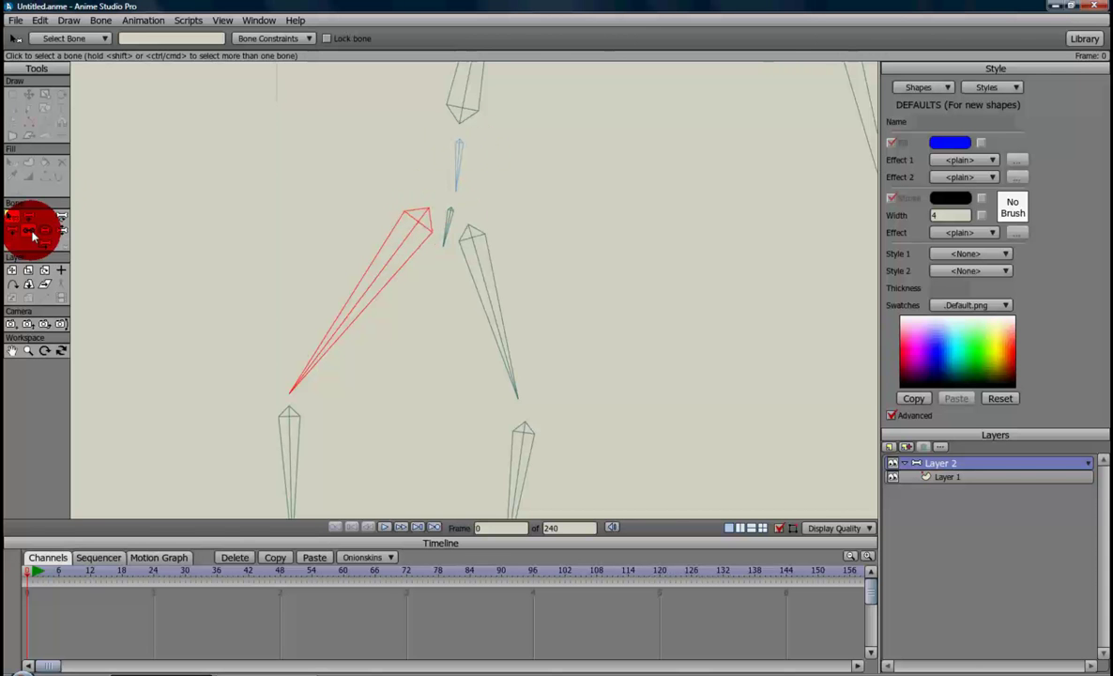
pyautogui.click(30, 231)
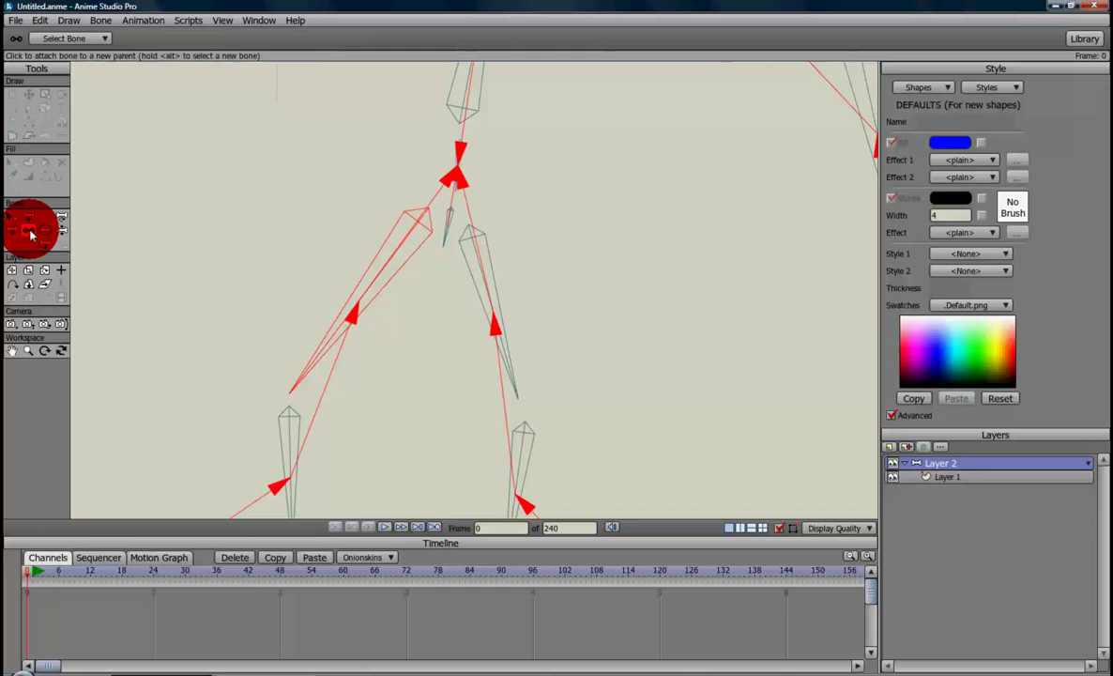
pyautogui.click(452, 214)
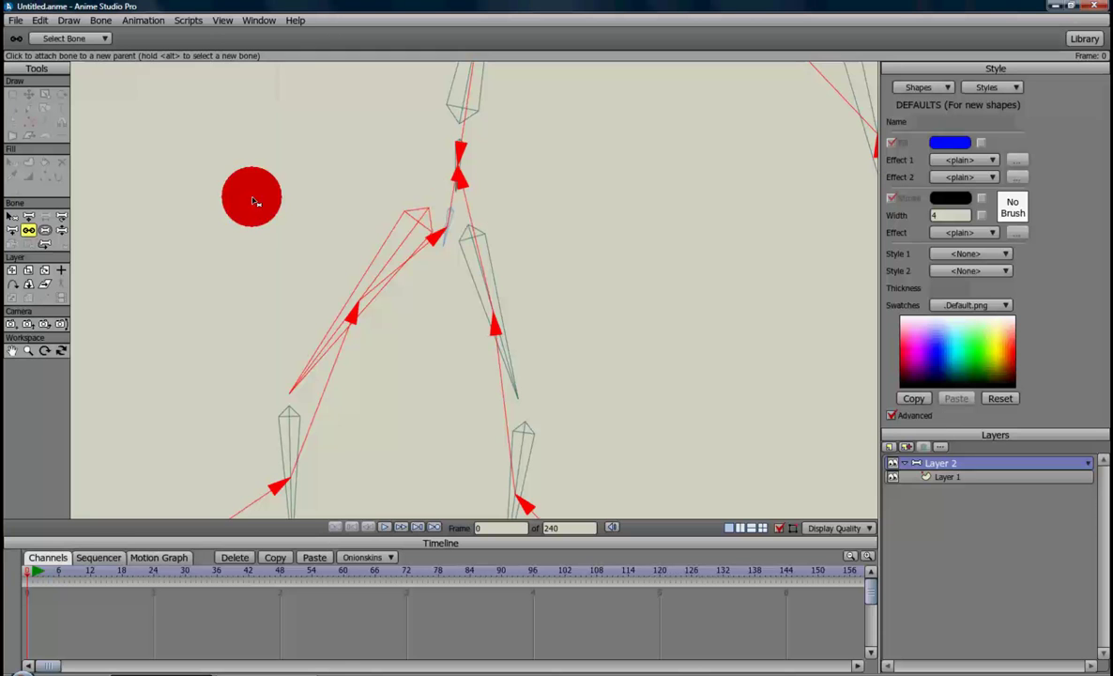
# Select the right thigh bone and reparent it to the same short hip bone.
pyautogui.click(11, 219)
pyautogui.click(473, 237)
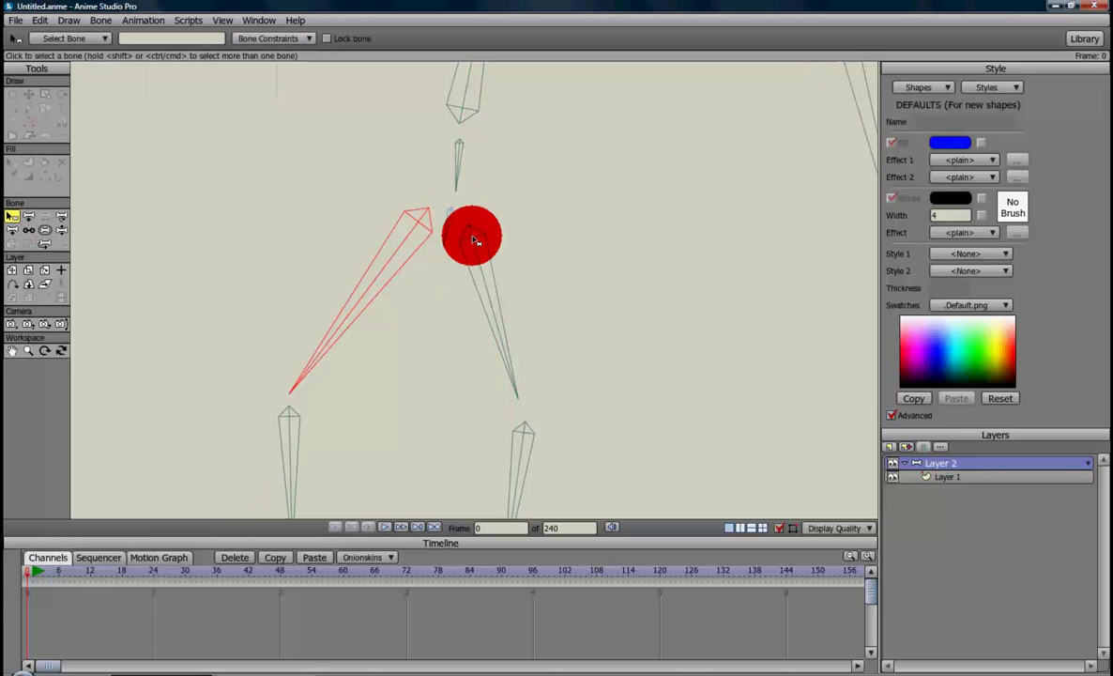
pyautogui.moveTo(471, 239); pyautogui.dragTo(453, 216)
pyautogui.click(28, 230)
pyautogui.click(434, 190)
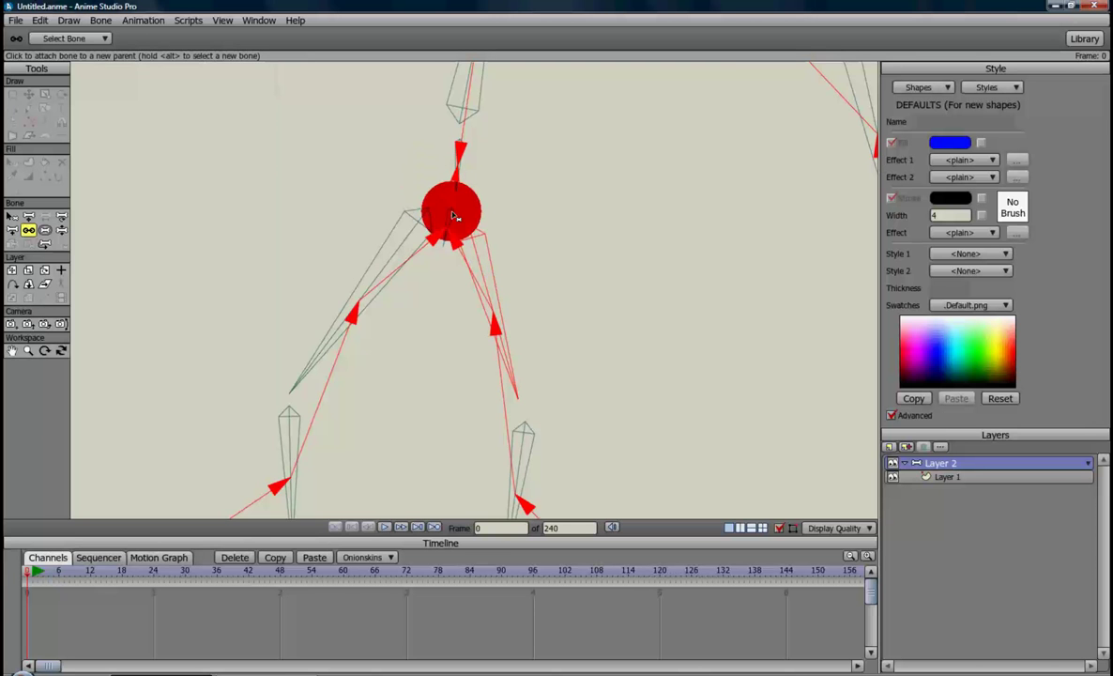
# Test the reparented skeleton with Manipulate Bones: straighten the spine, lower the left upper arm, rotate the base and hips, and raise the right leg sideways.
pyautogui.click(61, 216)
pyautogui.scroll(-3, 394, 247)
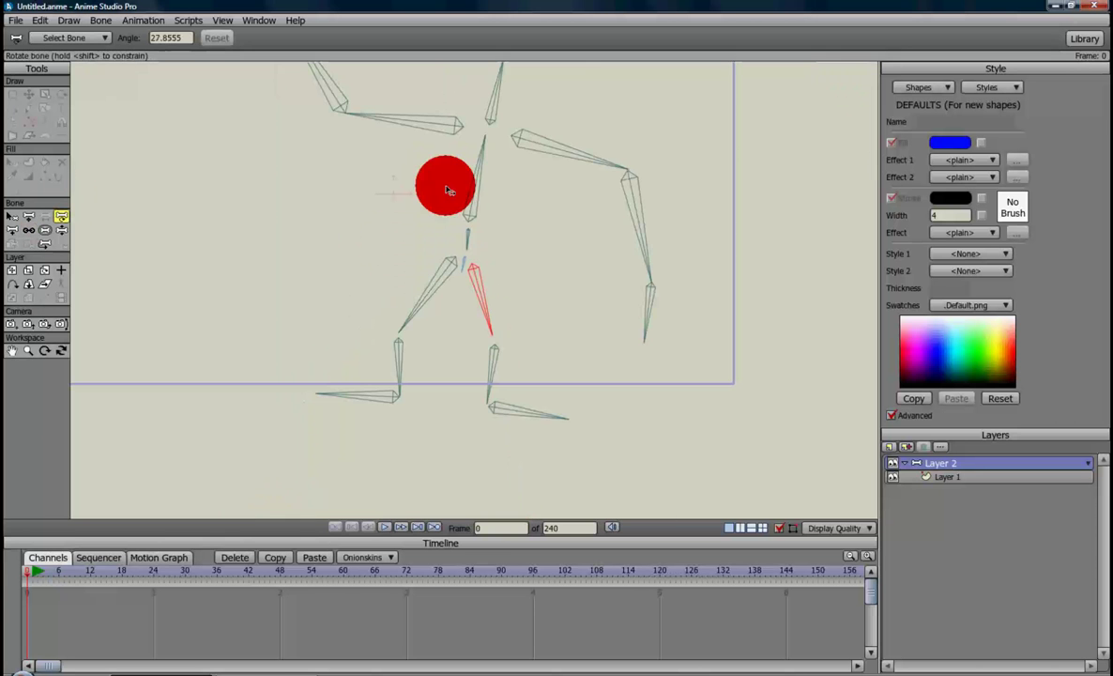
pyautogui.moveTo(476, 164); pyautogui.dragTo(466, 98)
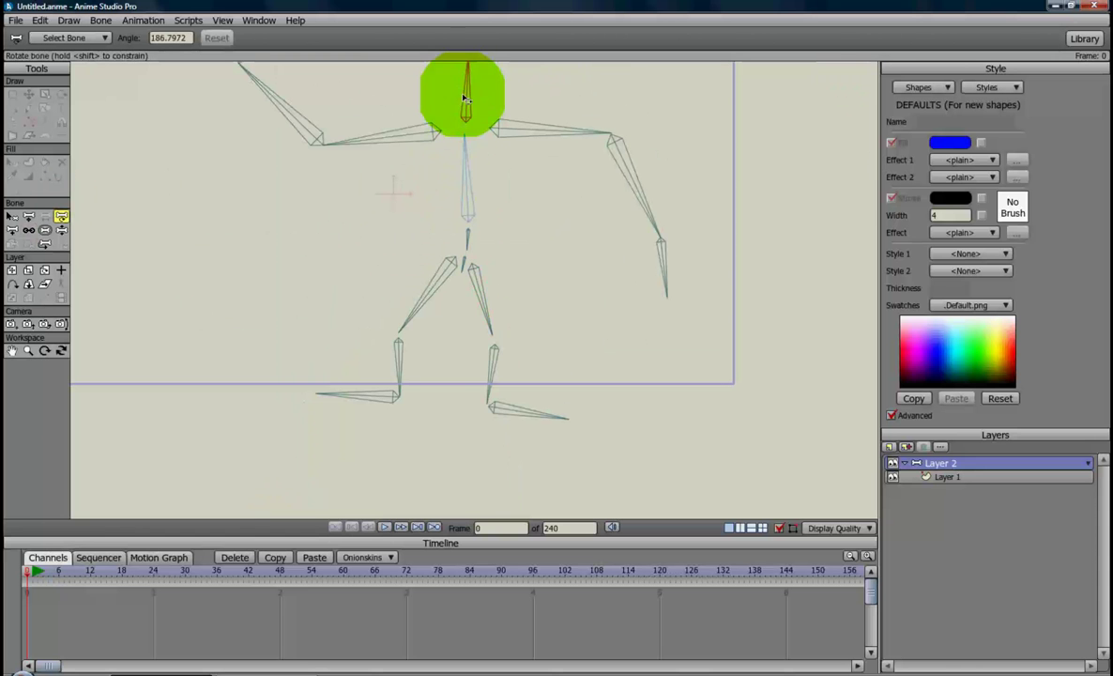
pyautogui.moveTo(403, 140)
pyautogui.mouseDown()
pyautogui.moveTo(422, 168)
pyautogui.moveTo(400, 144)
pyautogui.mouseUp()
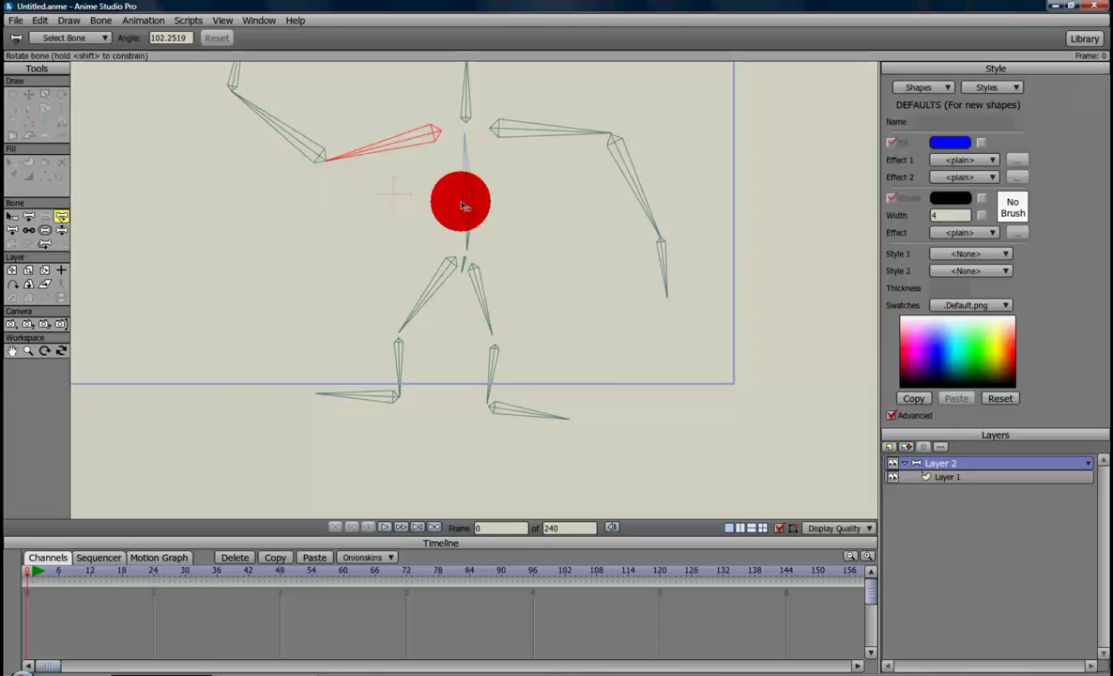
pyautogui.moveTo(468, 247)
pyautogui.mouseDown()
pyautogui.moveTo(454, 236)
pyautogui.moveTo(483, 243)
pyautogui.mouseUp()
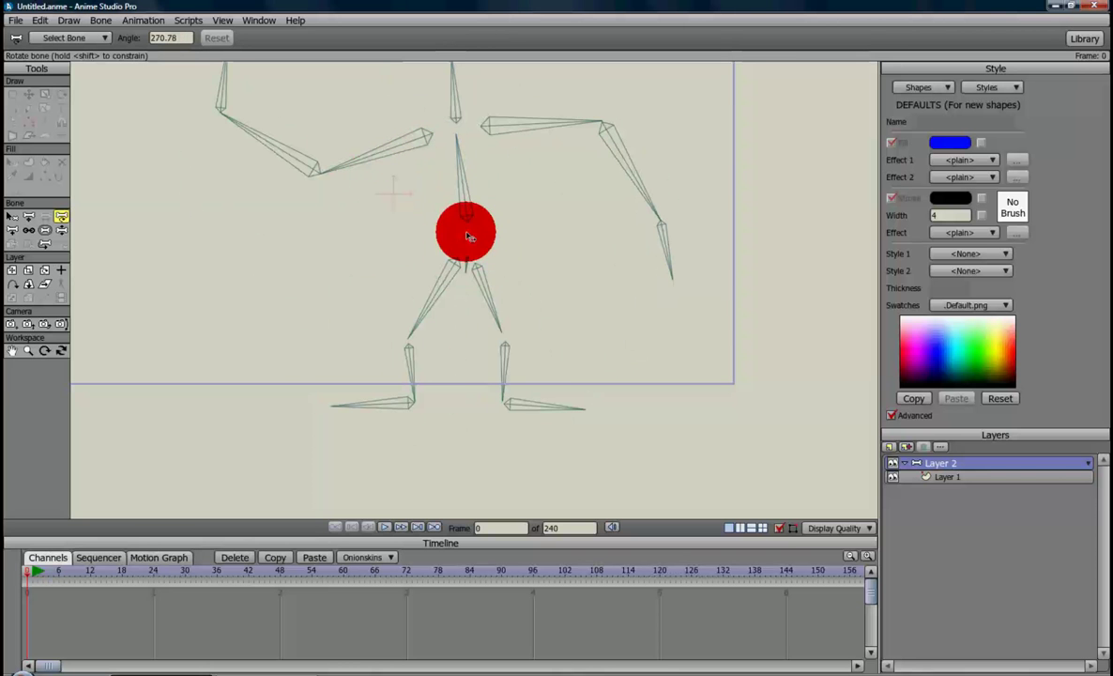
pyautogui.moveTo(412, 362); pyautogui.dragTo(472, 290)
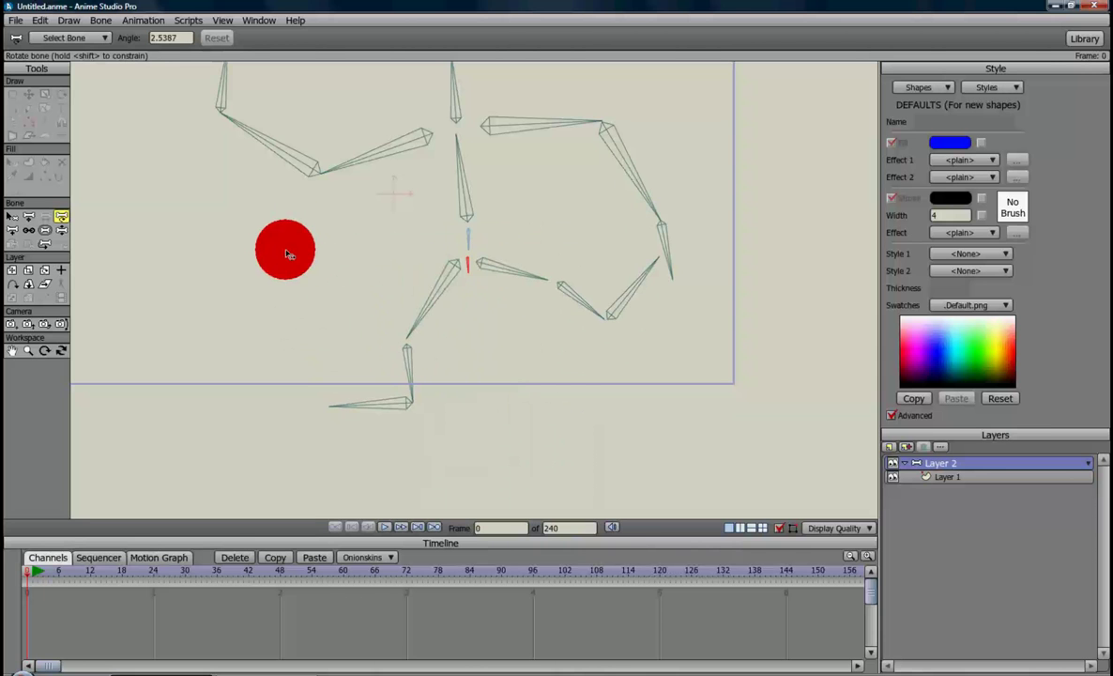